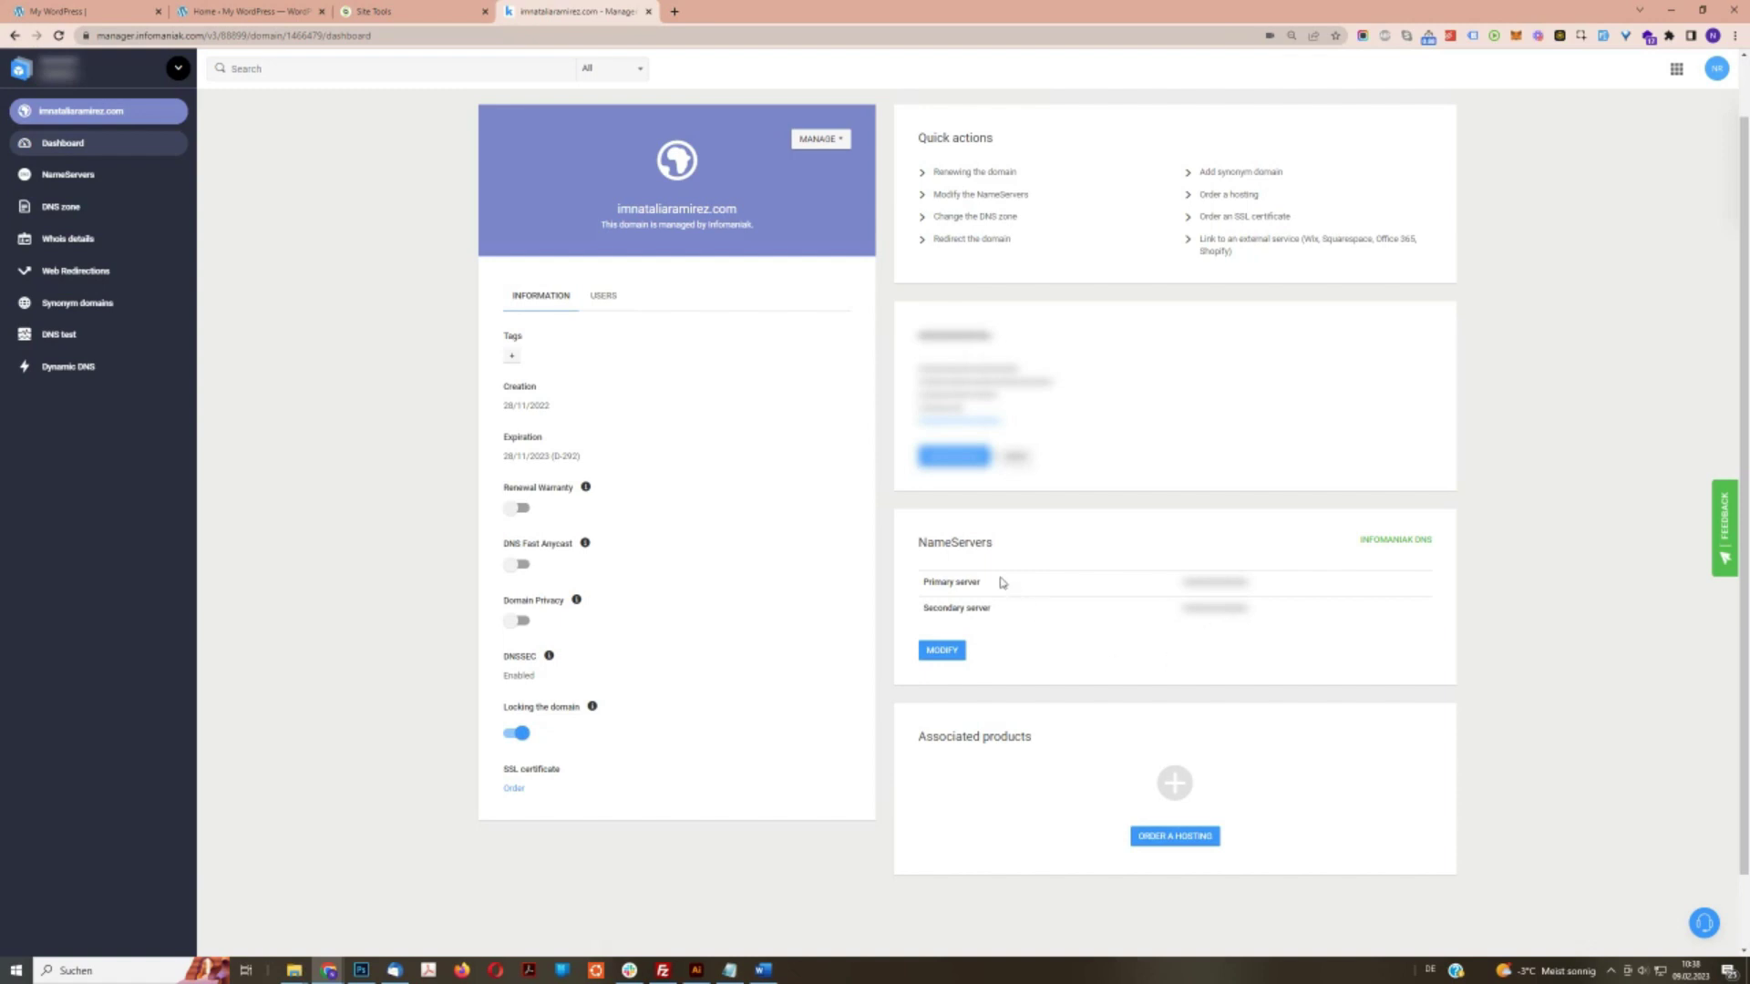
Open the domain's name servers for modification and choose Customised NameServers.
double_click(945, 545)
left_click(945, 545)
left_click(941, 651)
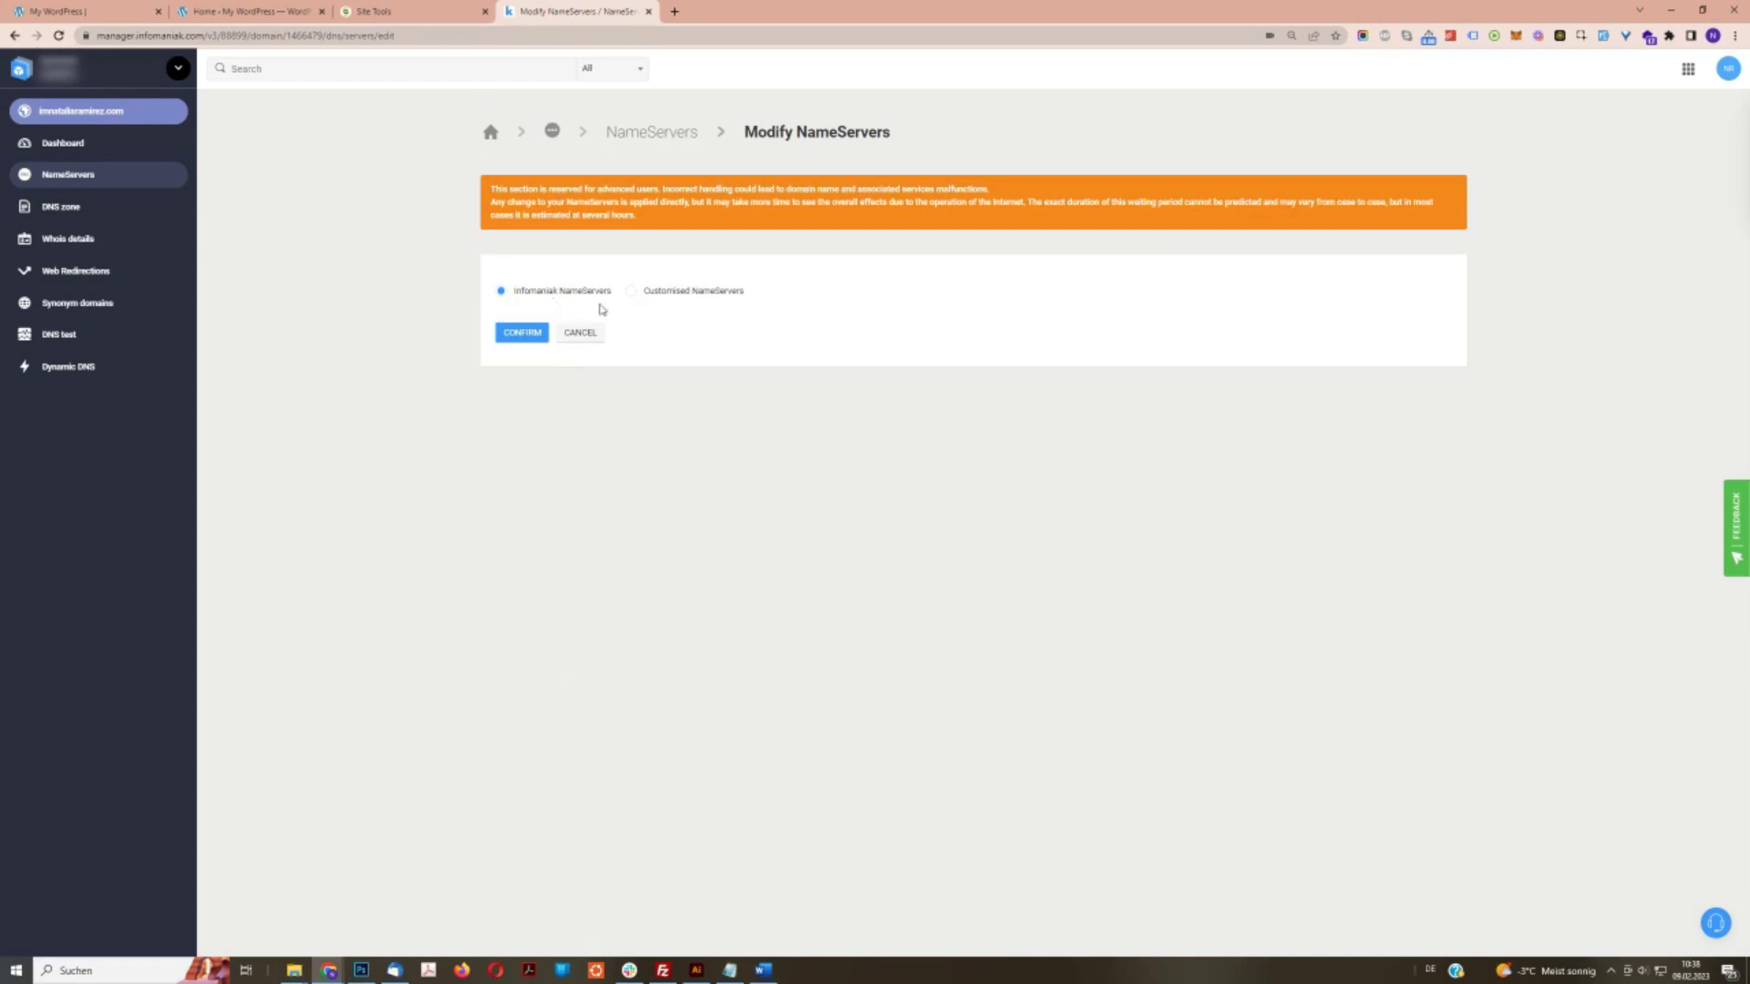
left_click(700, 294)
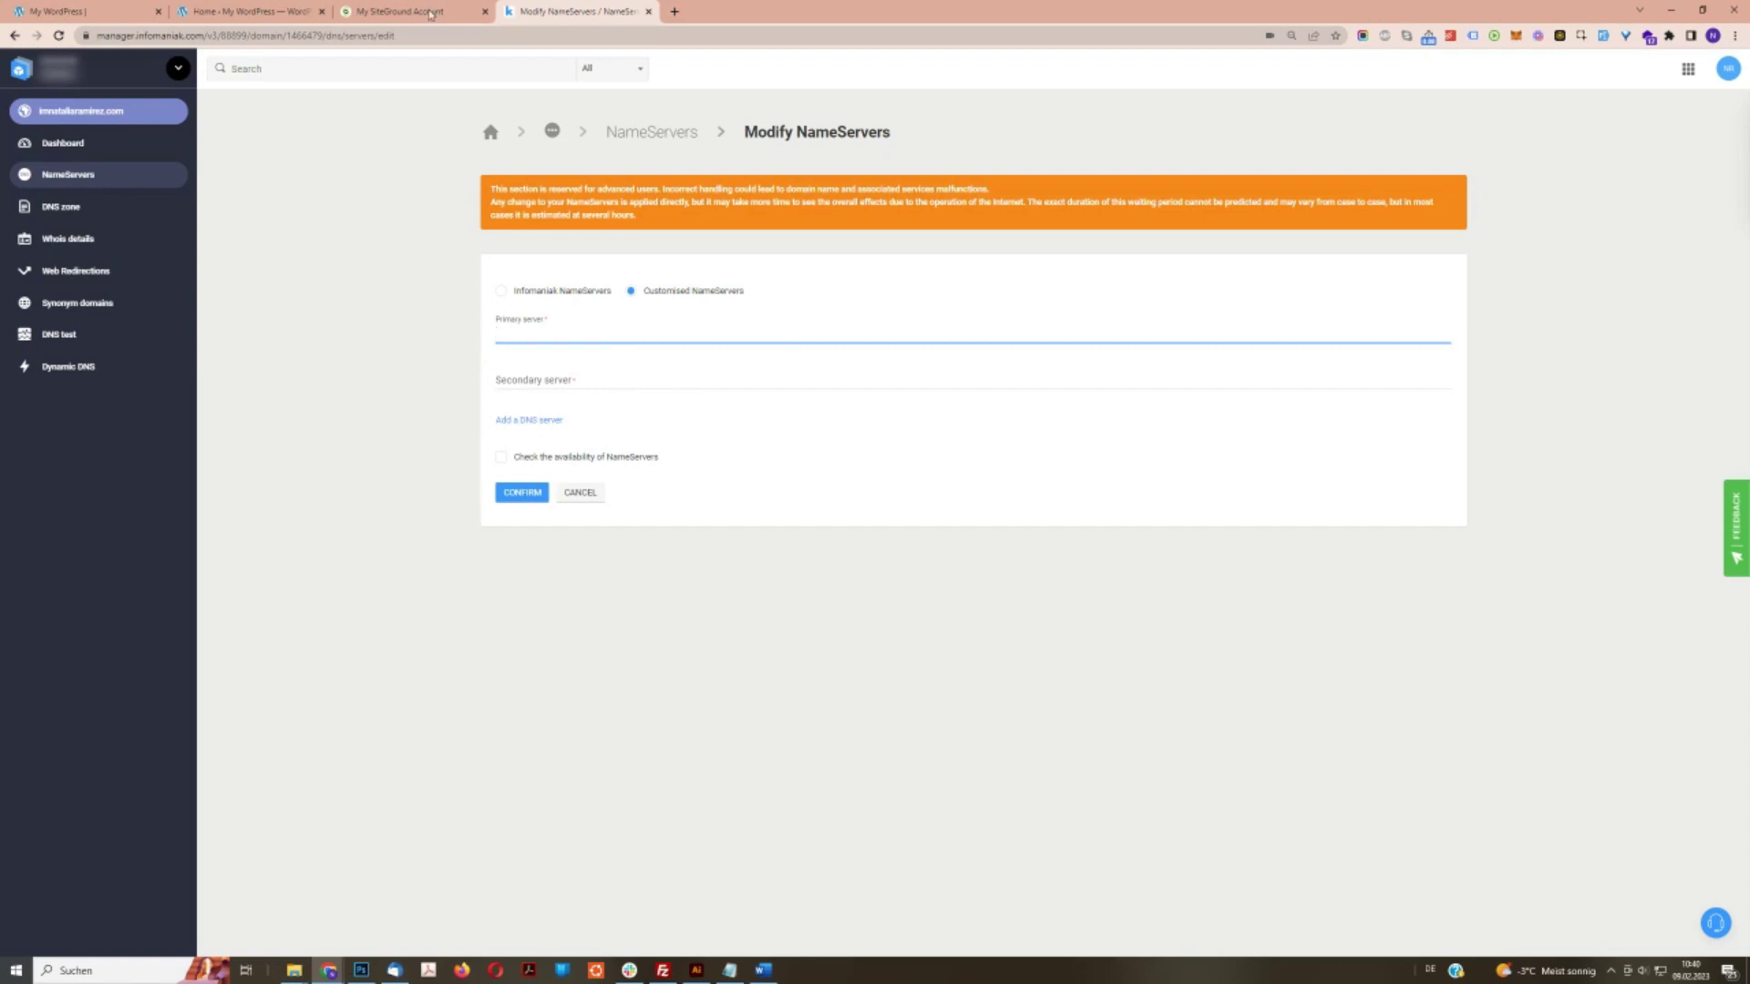
Copy ns1.siteground.net from the website's Site Tools in SiteGround and enter it as the primary server in Infomaniak.
left_click(427, 11)
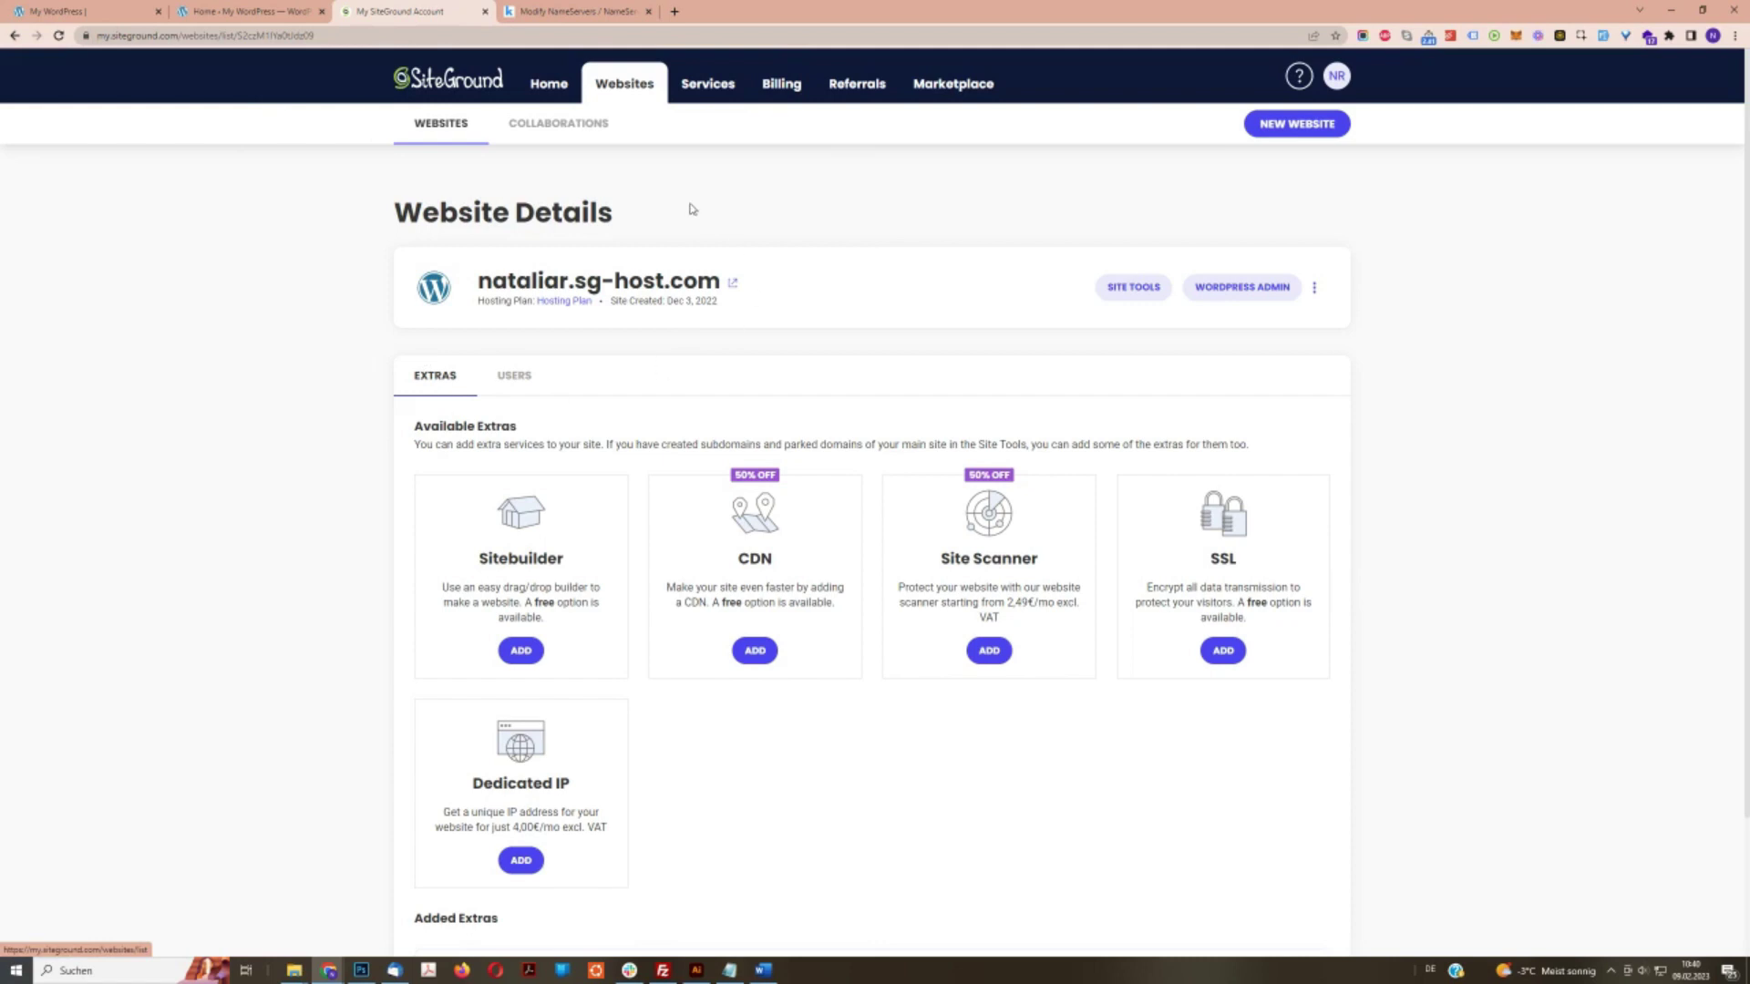
left_click(1140, 292)
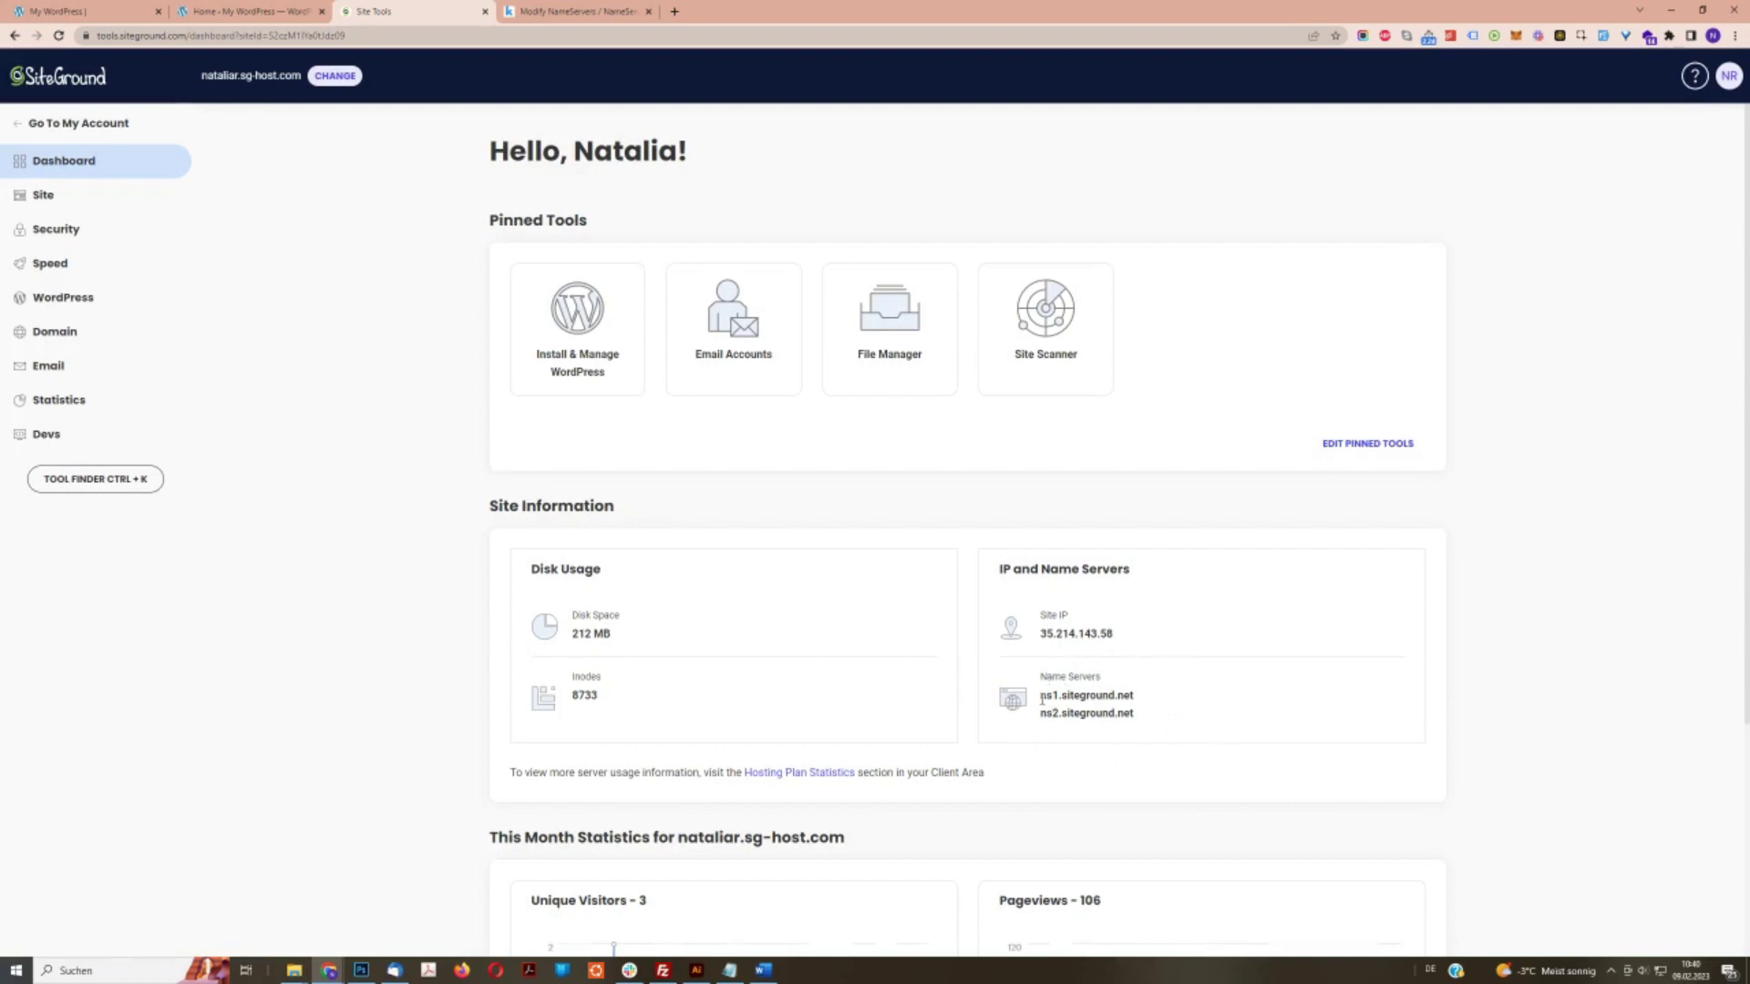
triple_click(1133, 696)
key("ctrl+c")
left_click(588, 9)
left_click(574, 337)
key("ctrl+v")
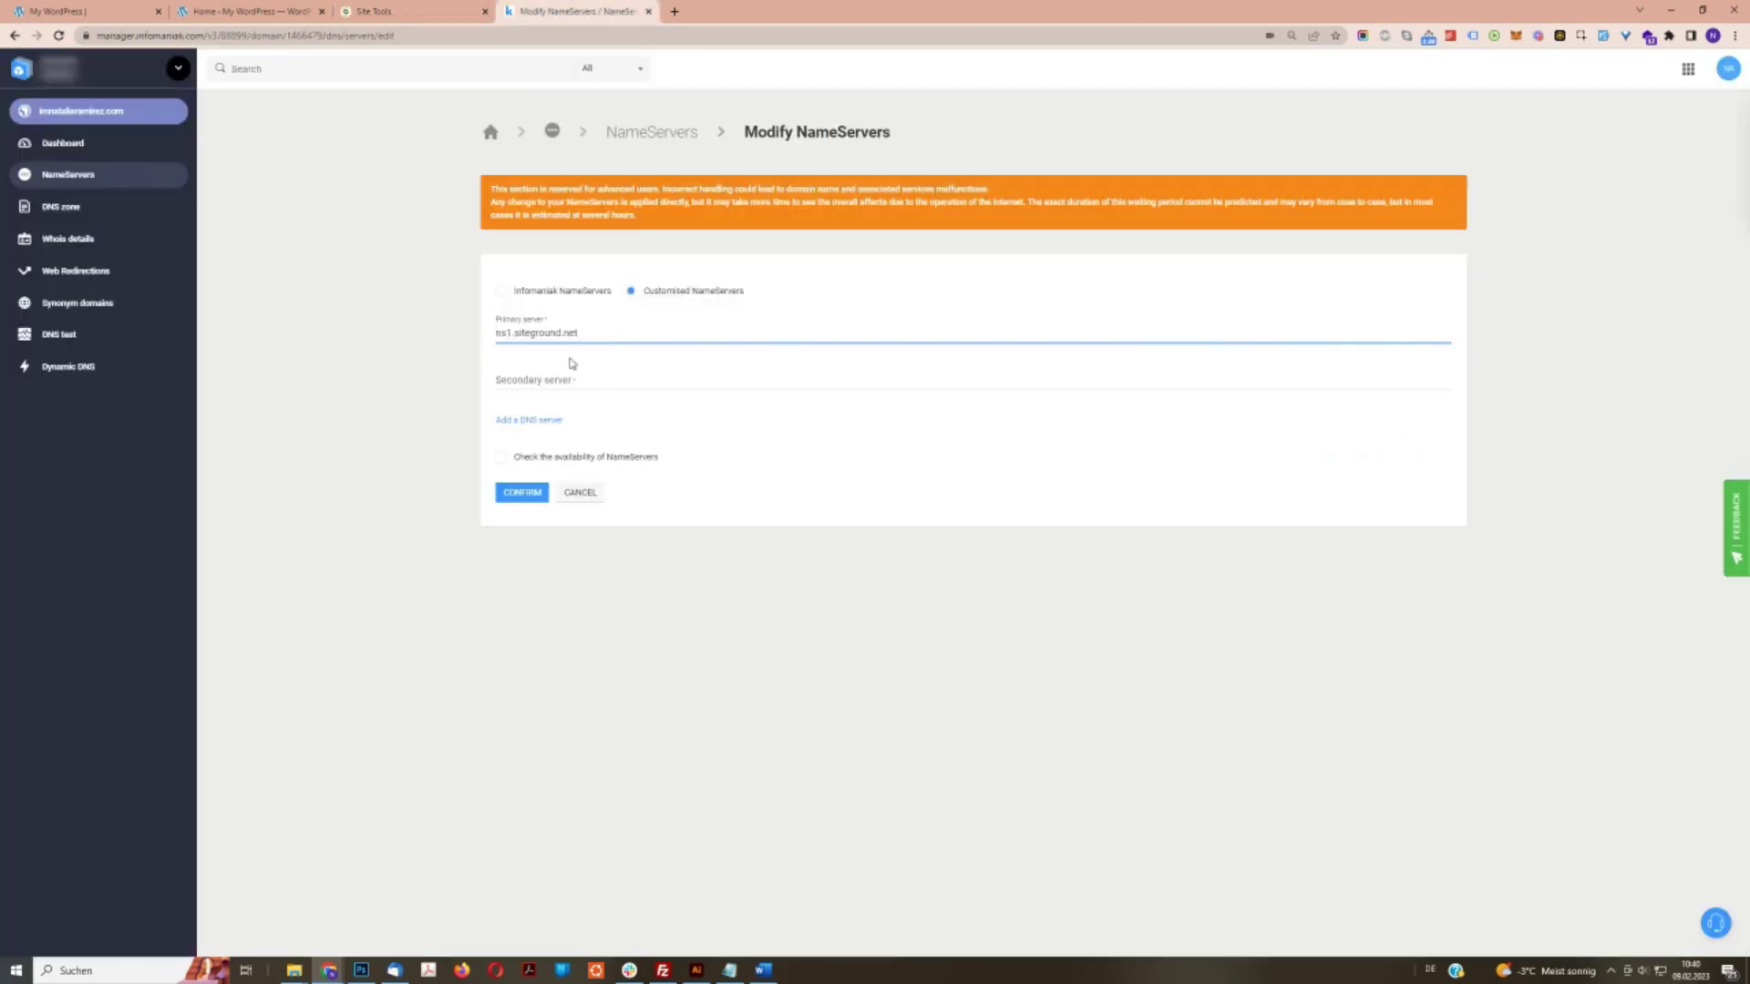
Copy ns2.siteground.net from SiteGround, enter it as the secondary server in Infomaniak, and confirm the name server change.
key("ctrl+shift+Tab")
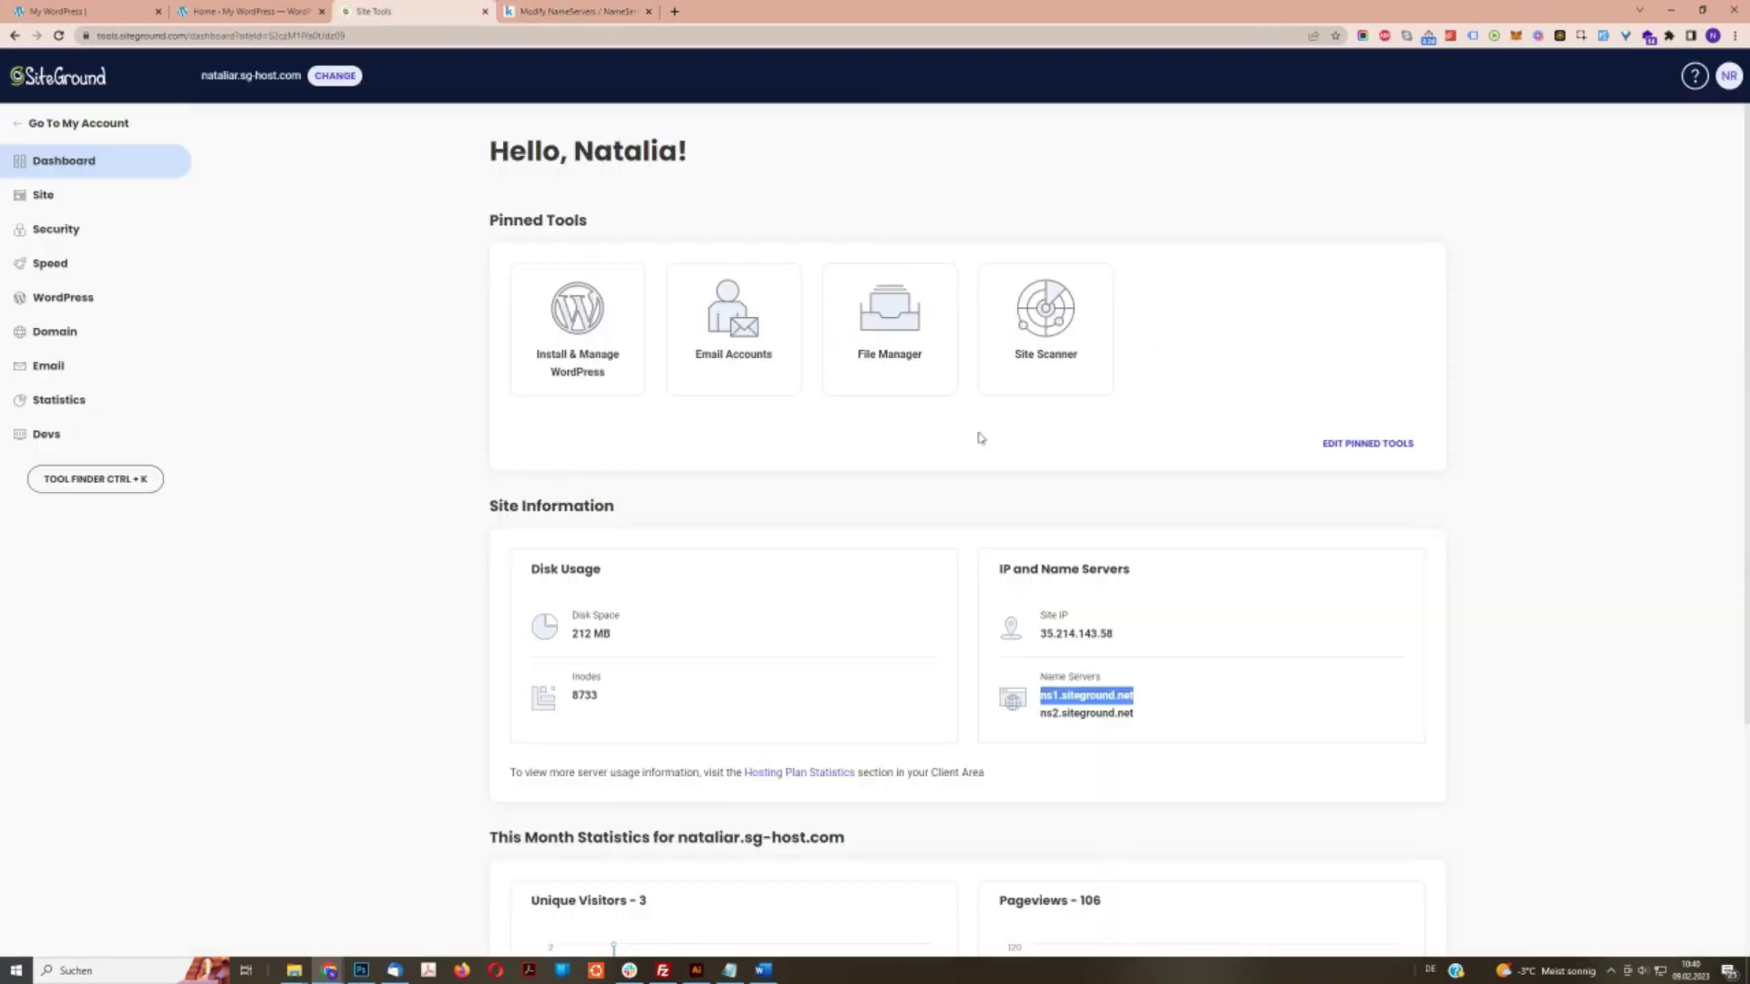
double_click(1084, 714)
left_click(1085, 714)
key("ctrl+c")
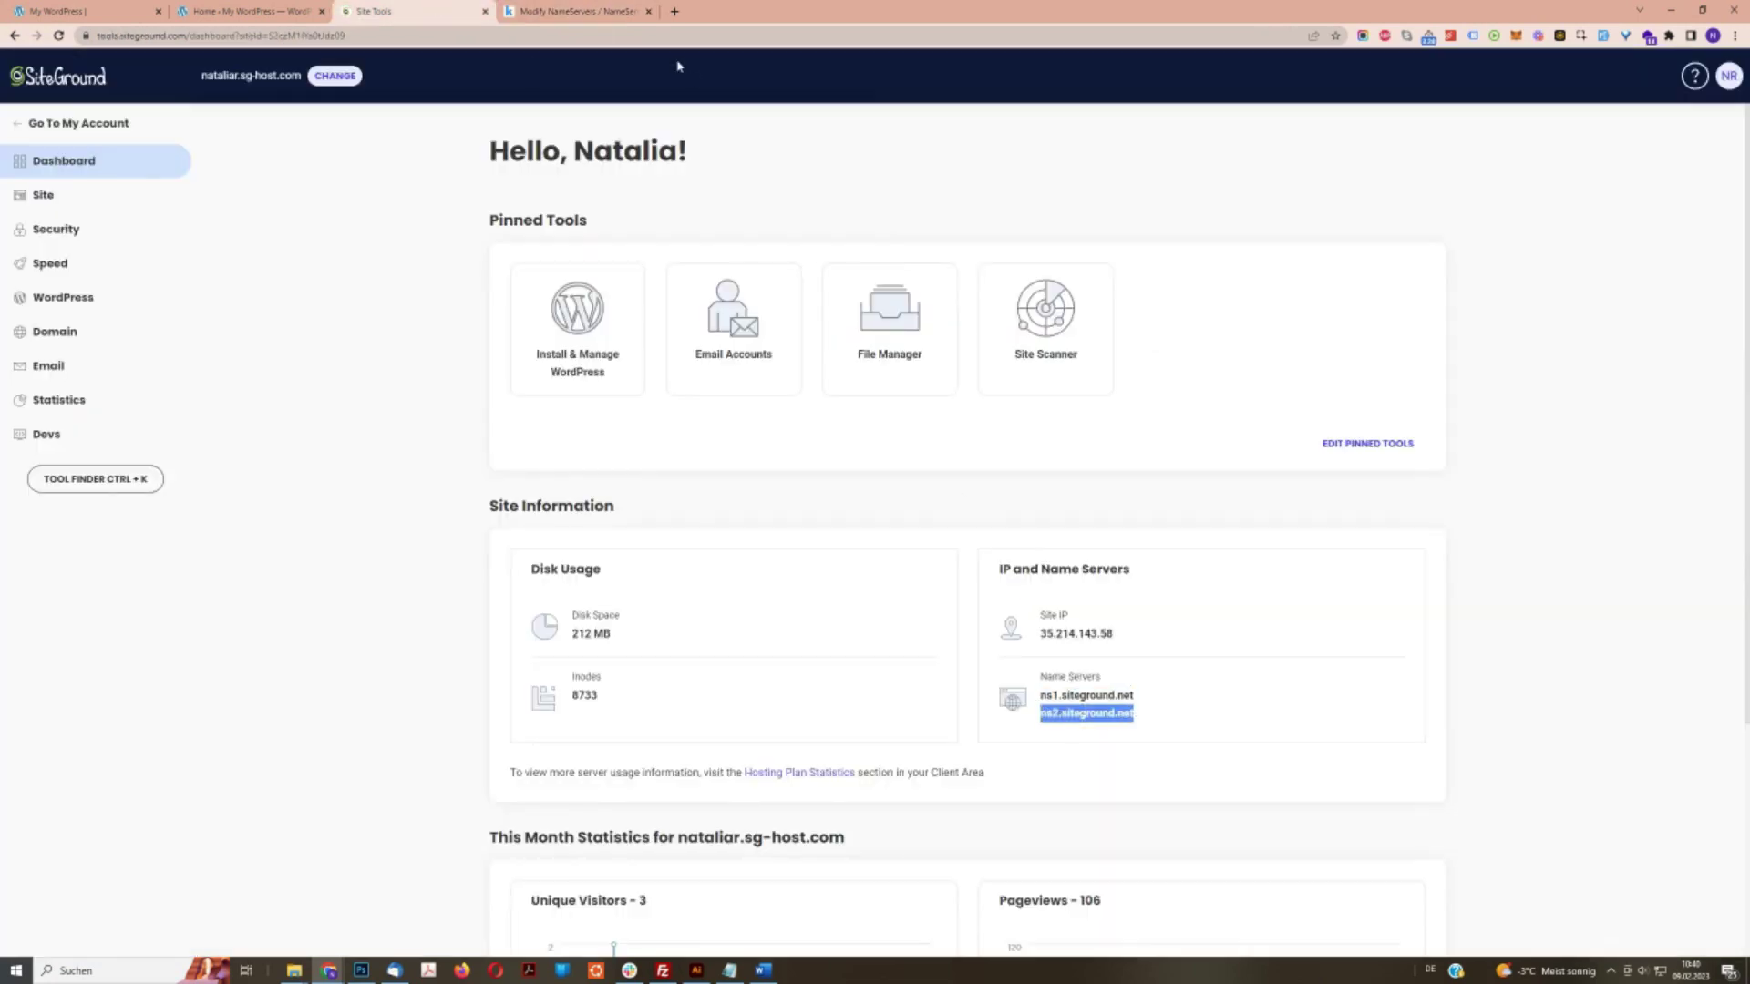
left_click(588, 11)
left_click(593, 387)
key("ctrl+v")
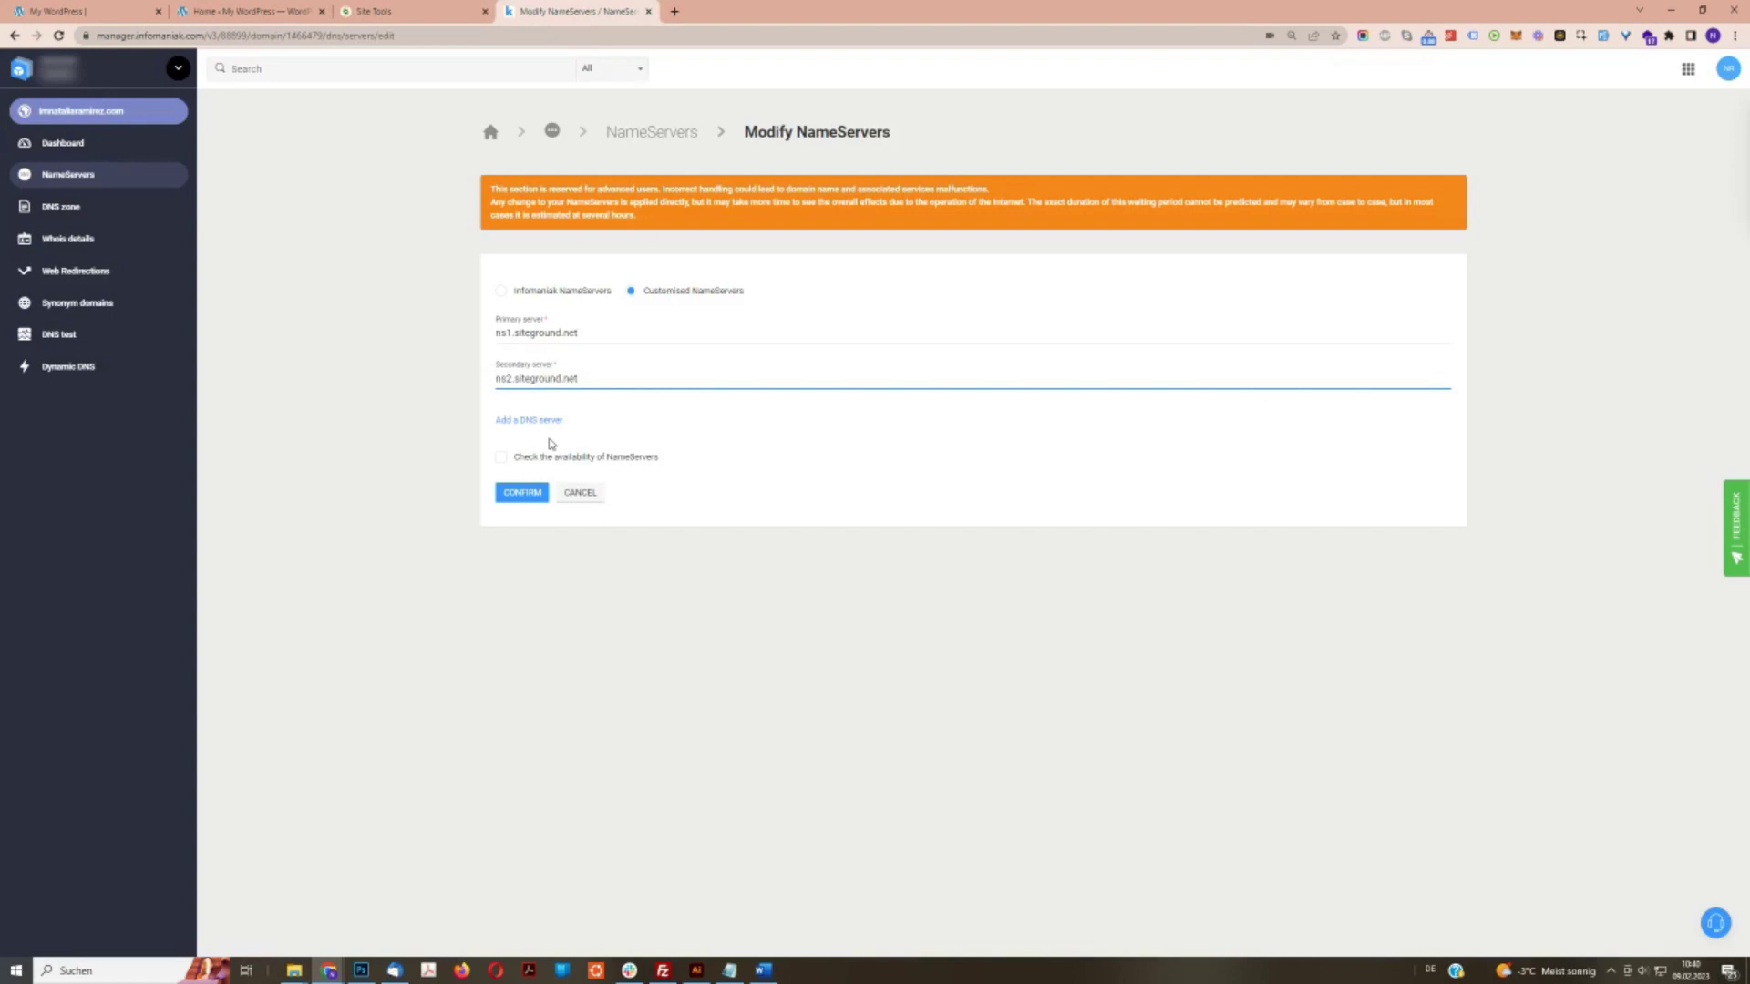
left_click(533, 501)
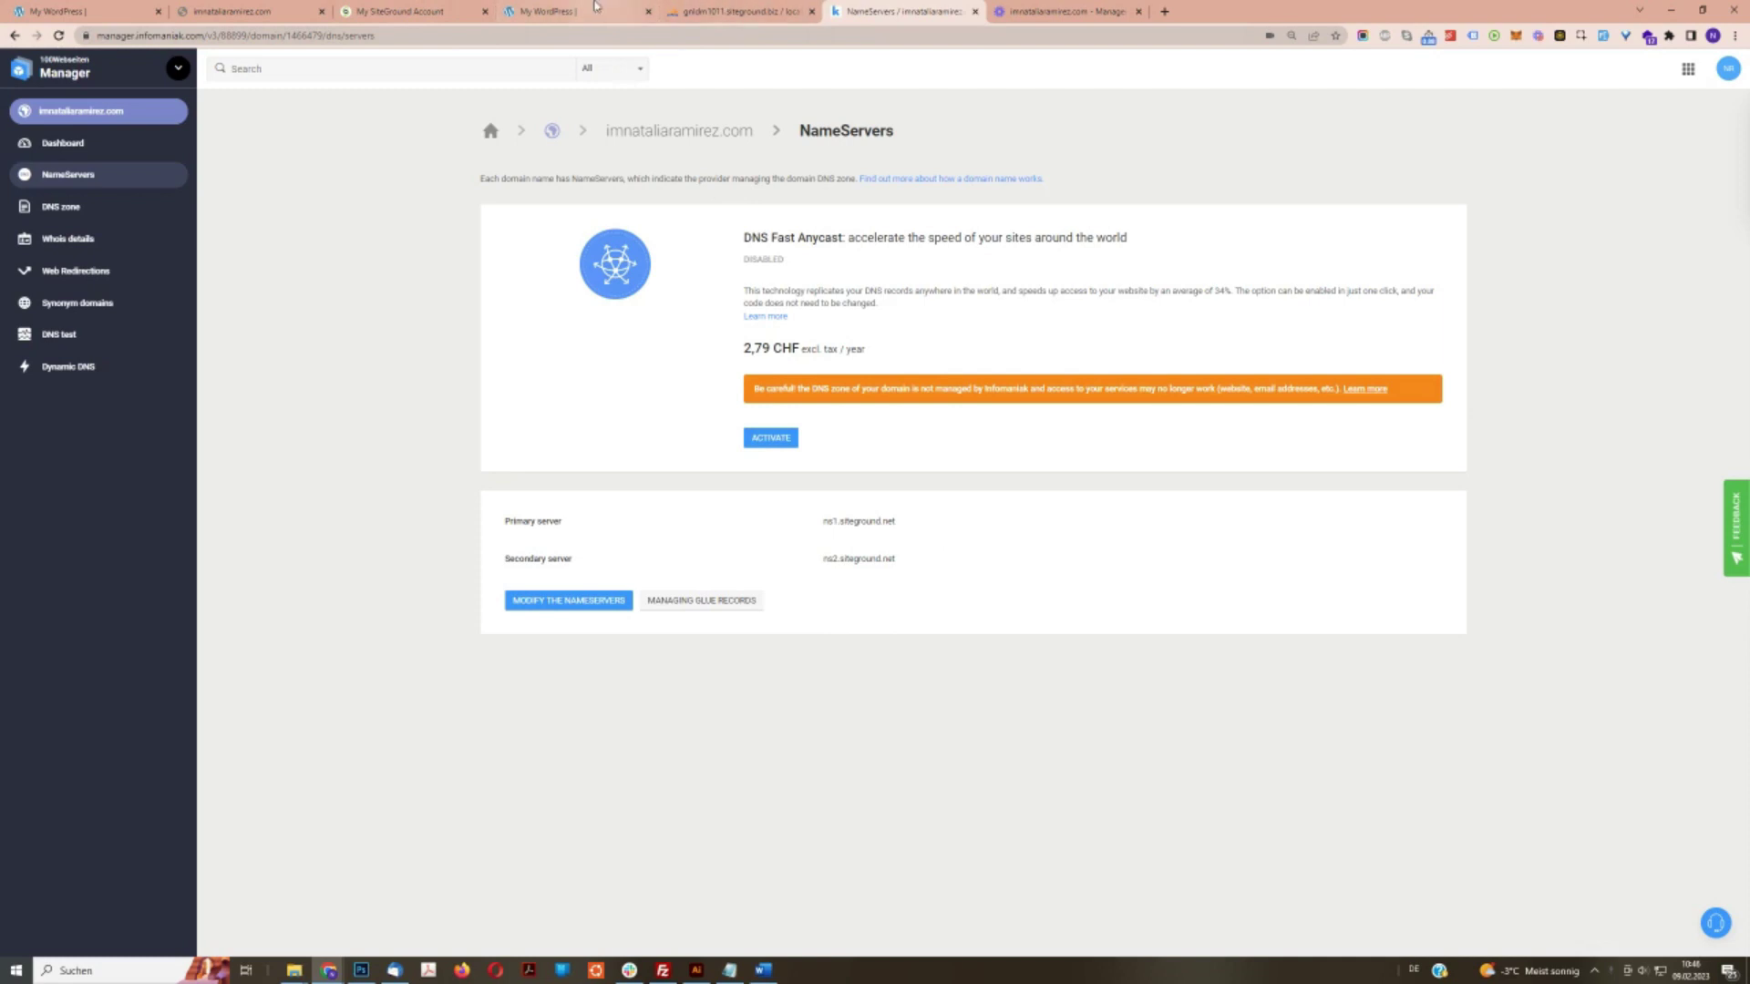
In the WordPress general settings, replace the temporary host in both the WordPress Address and Site Address with the custom domain and save.
mouse_move(594, 5)
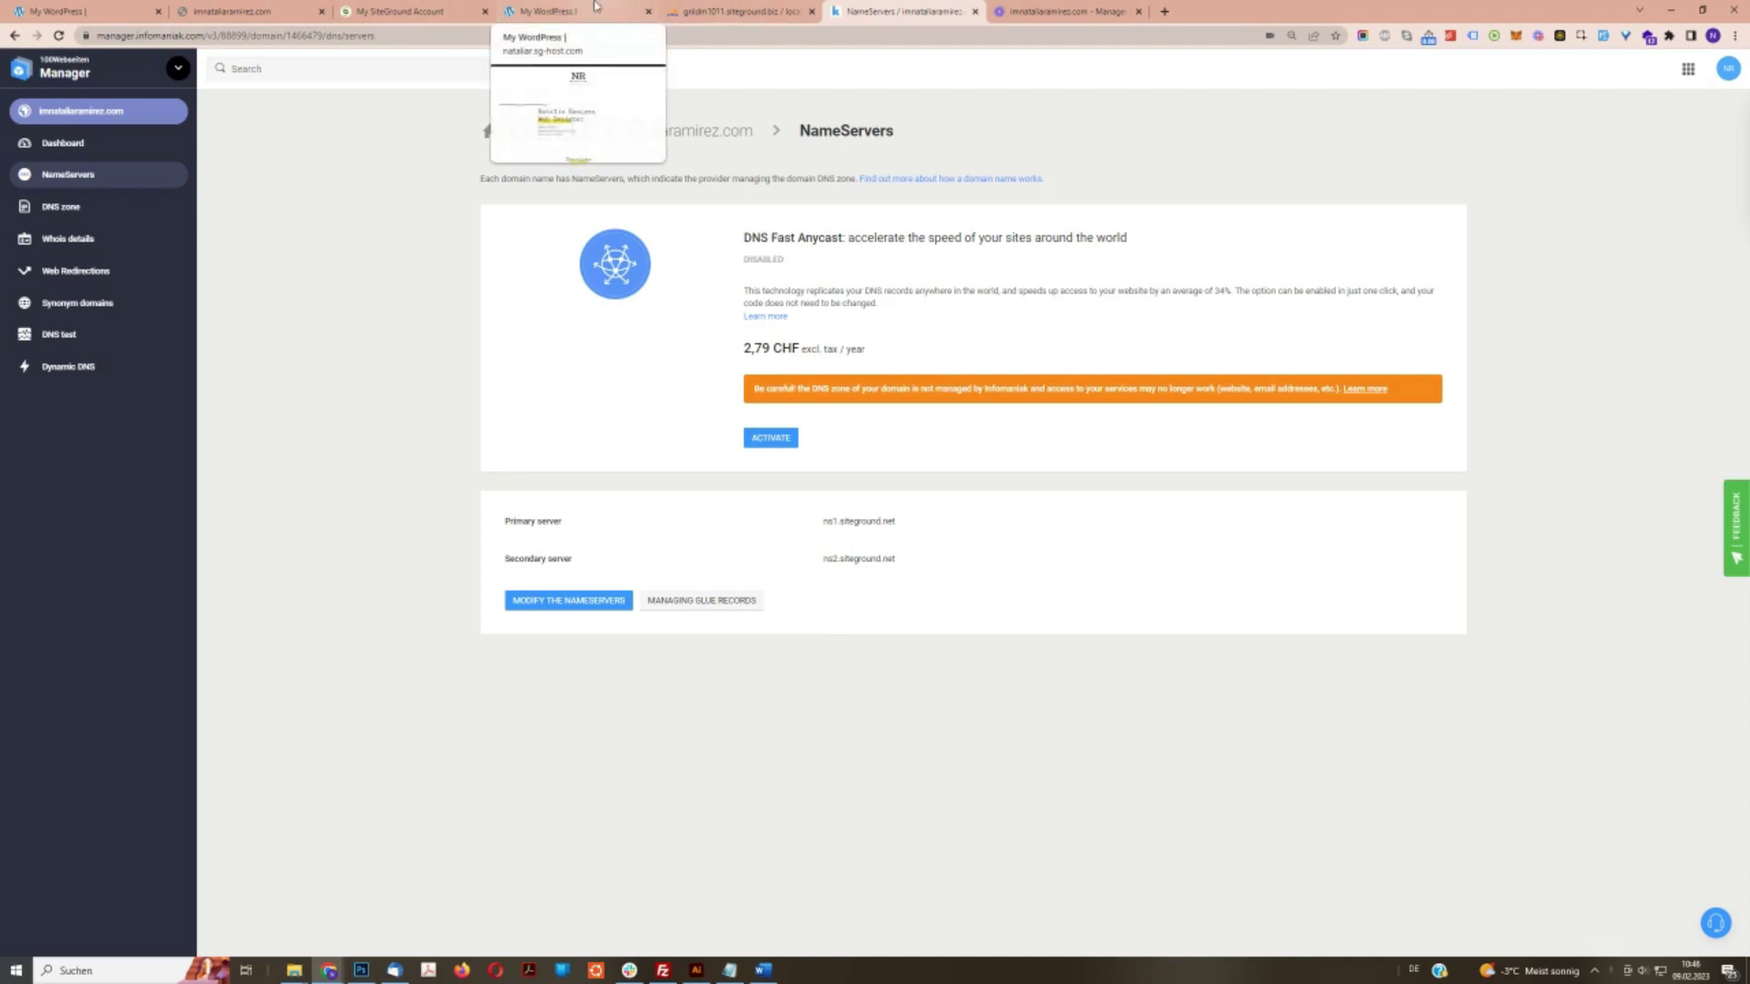
left_click(594, 6)
left_click(78, 62)
mouse_move(35, 392)
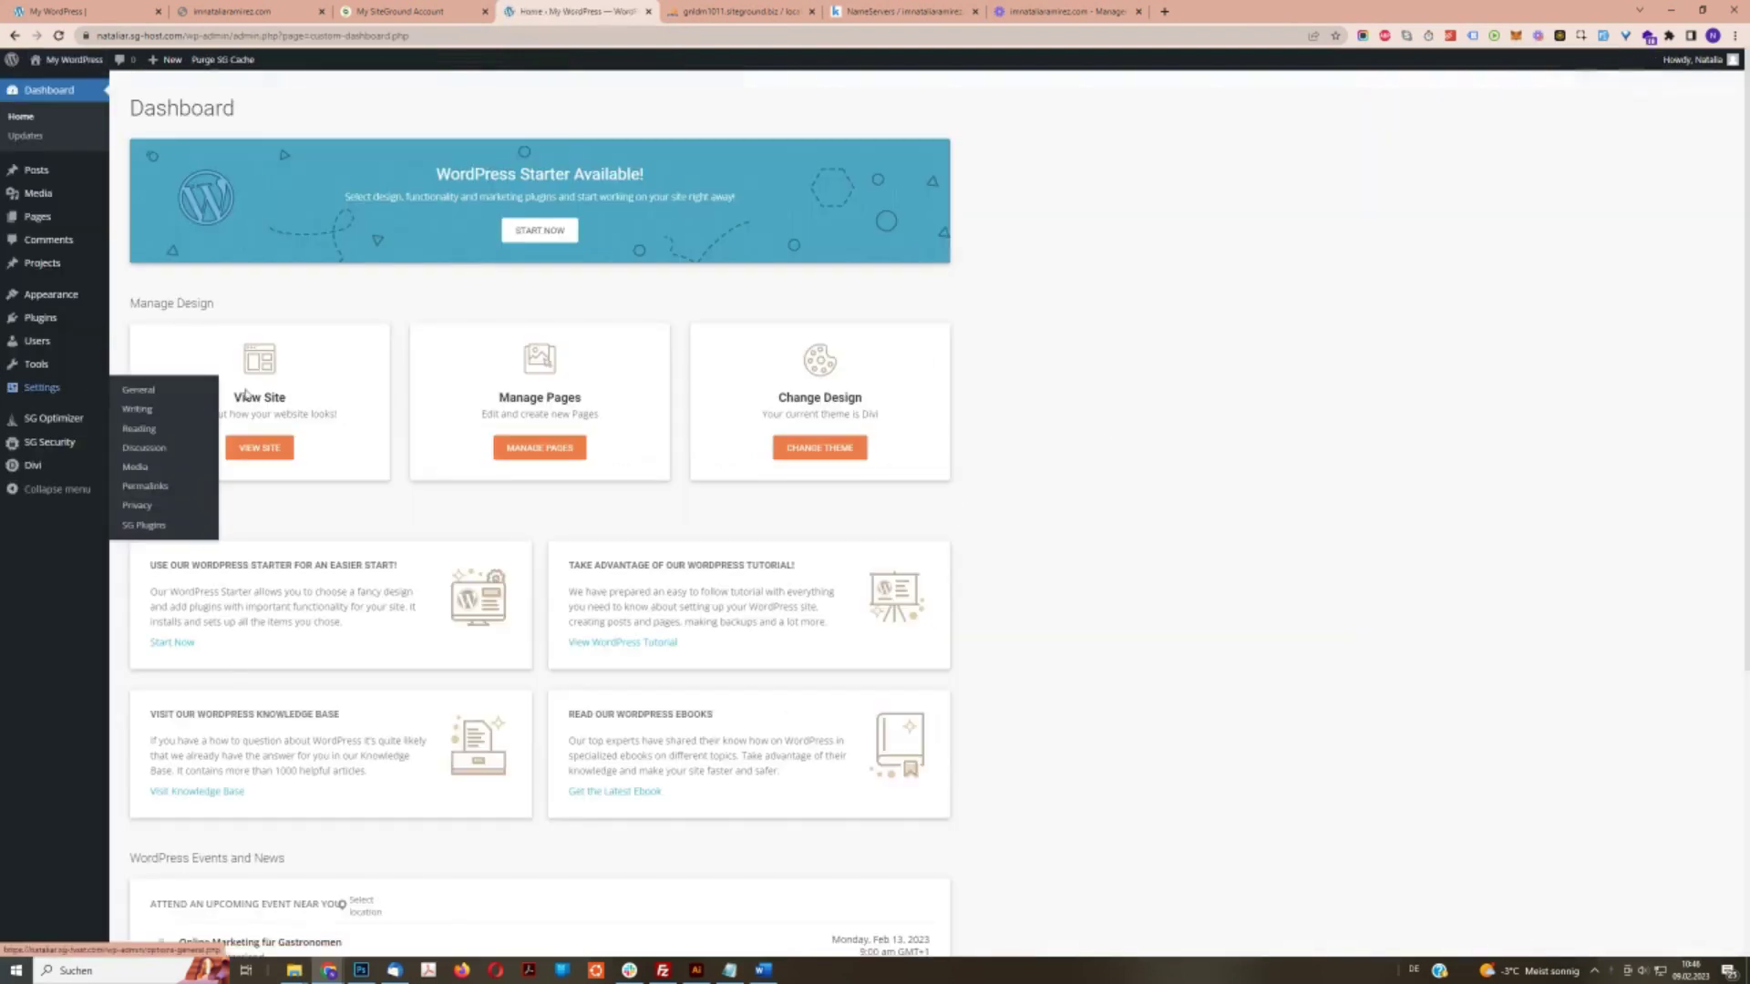
left_click(131, 397)
left_click_drag(408, 231, 408, 272)
type("imnataliaramirez")
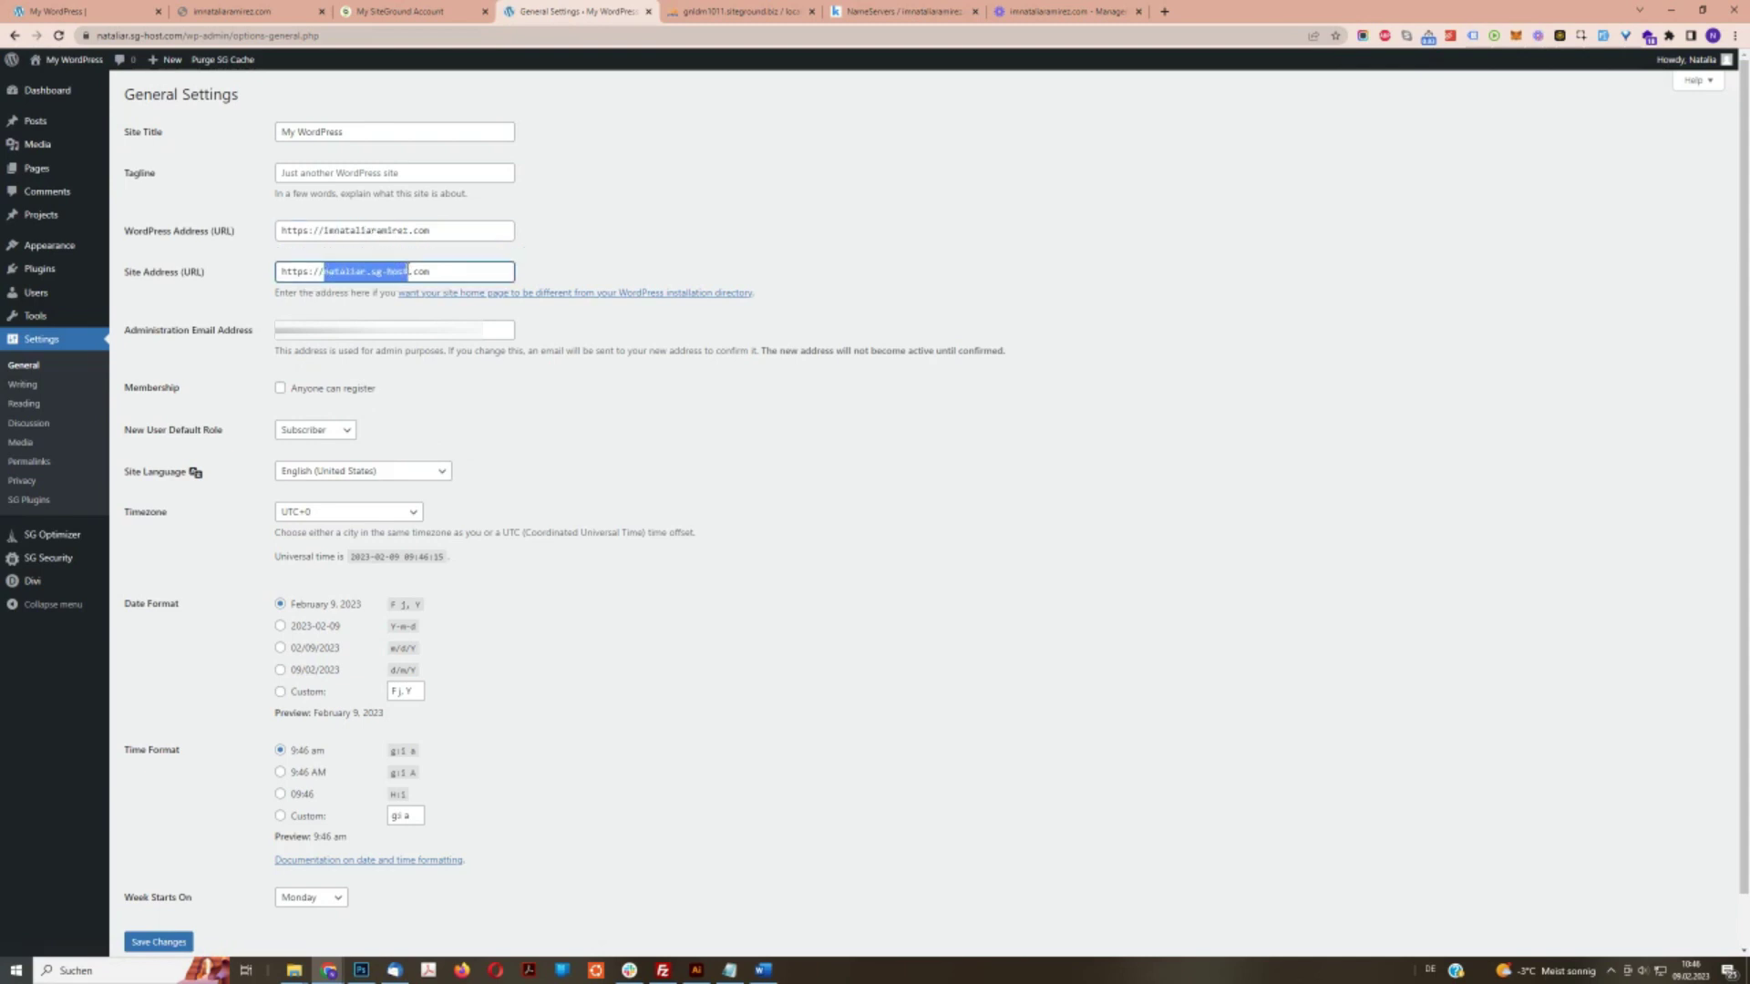
type("imnataliaramirez")
left_click(155, 941)
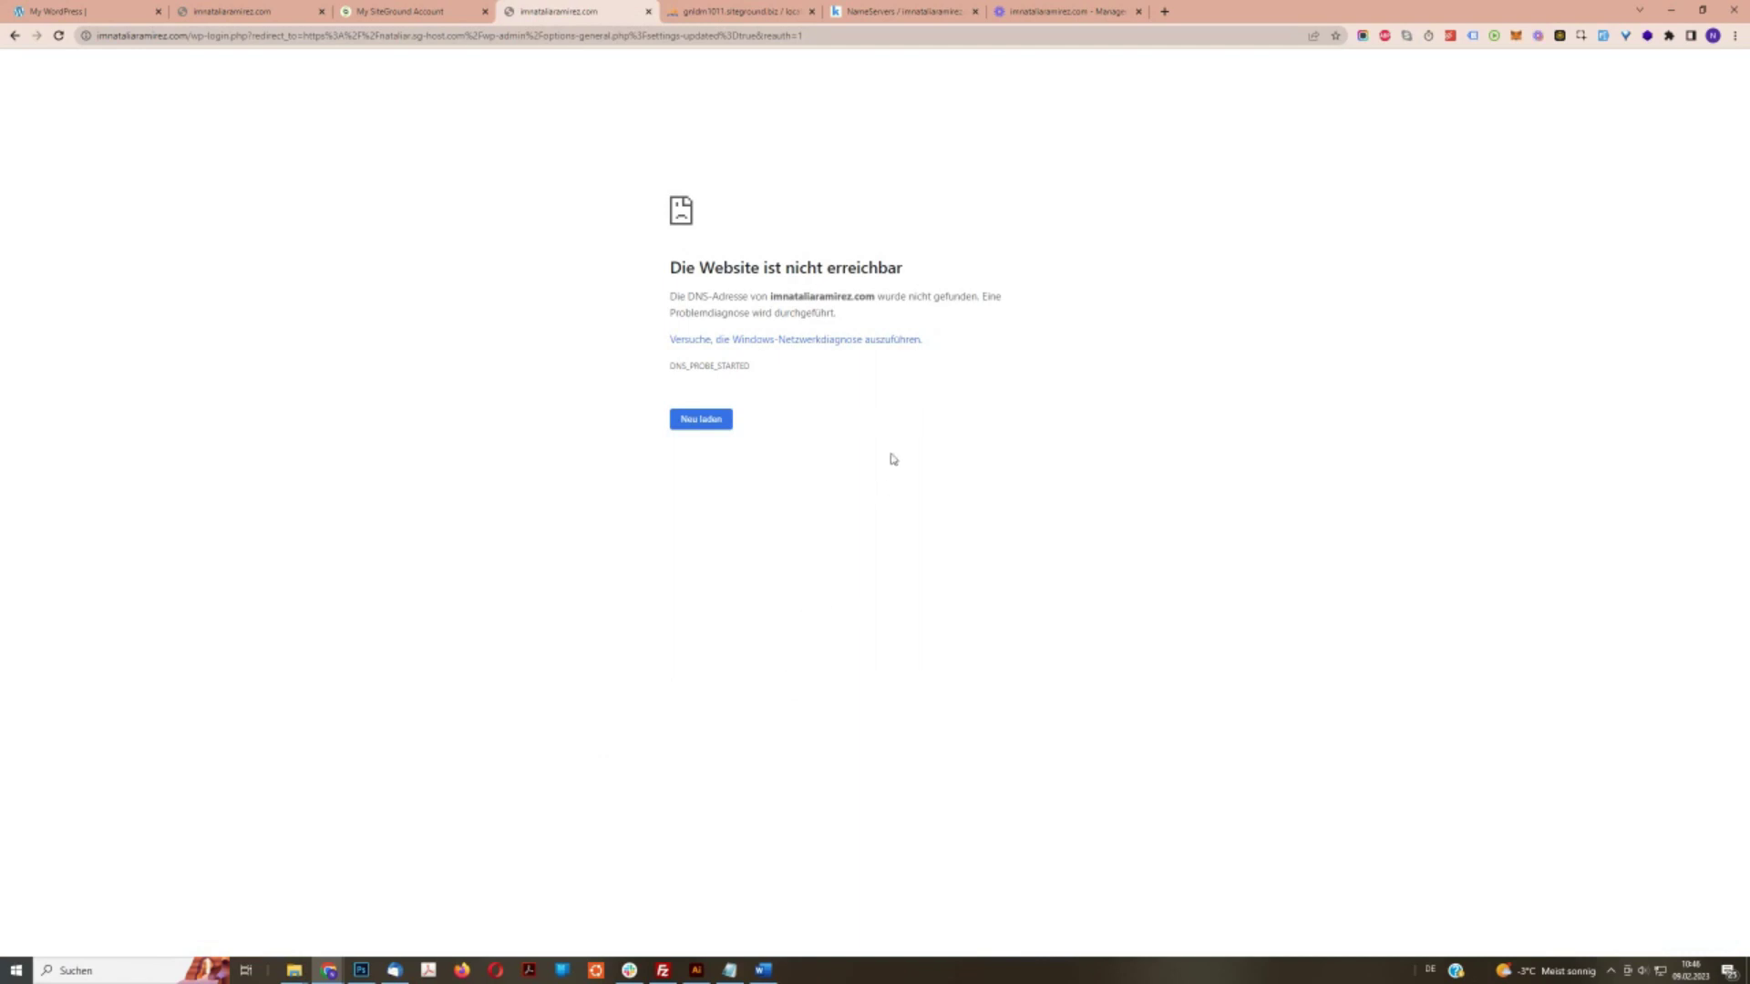
Change the website's primary domain in SiteGround to the custom domain, entering it in both domain fields, and confirm.
left_click(381, 9)
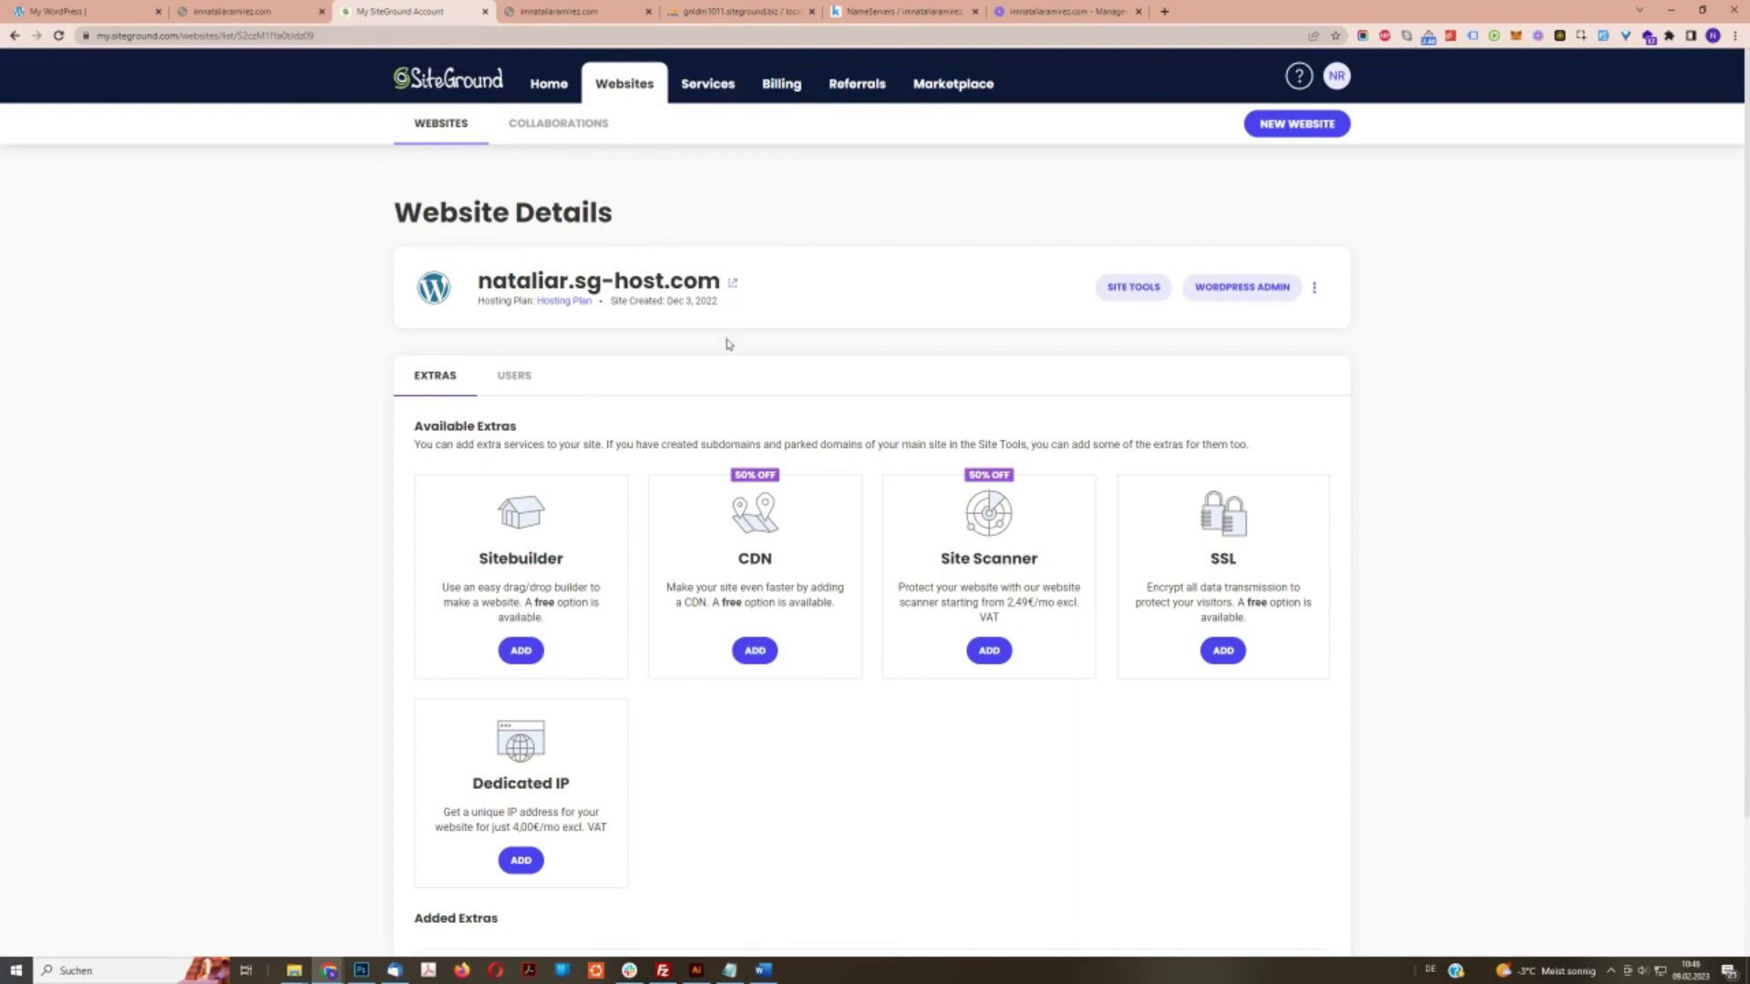
left_click(1318, 290)
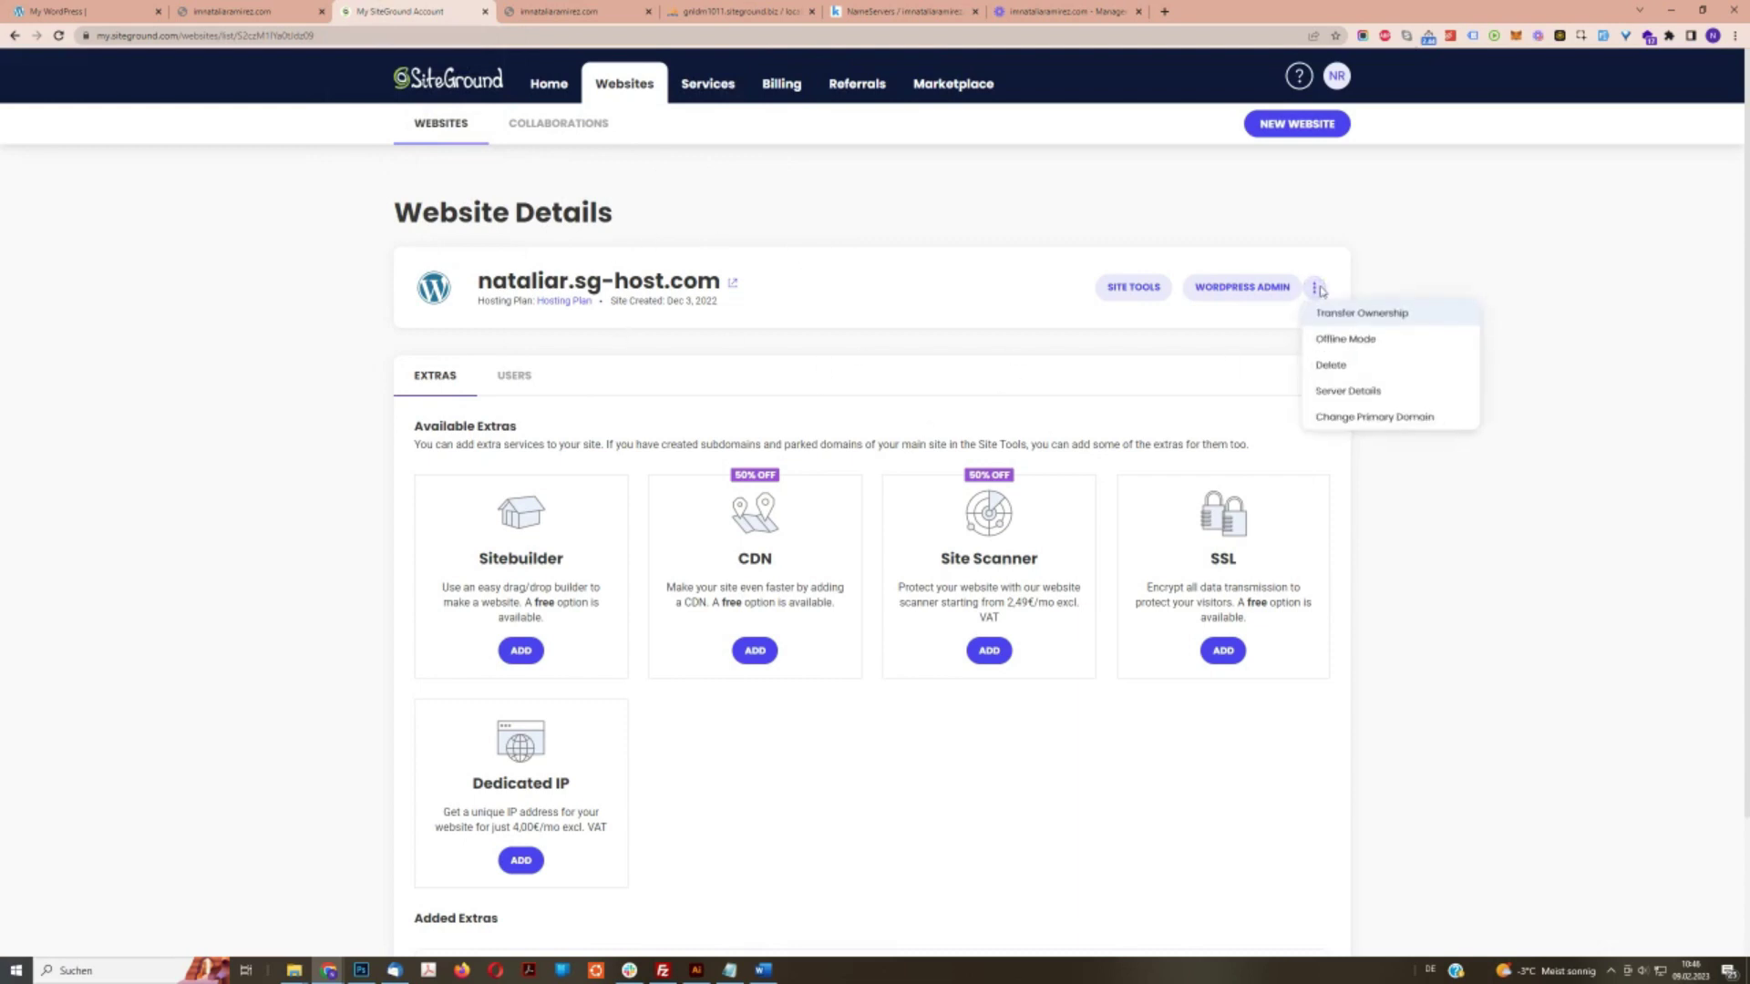
left_click(1381, 417)
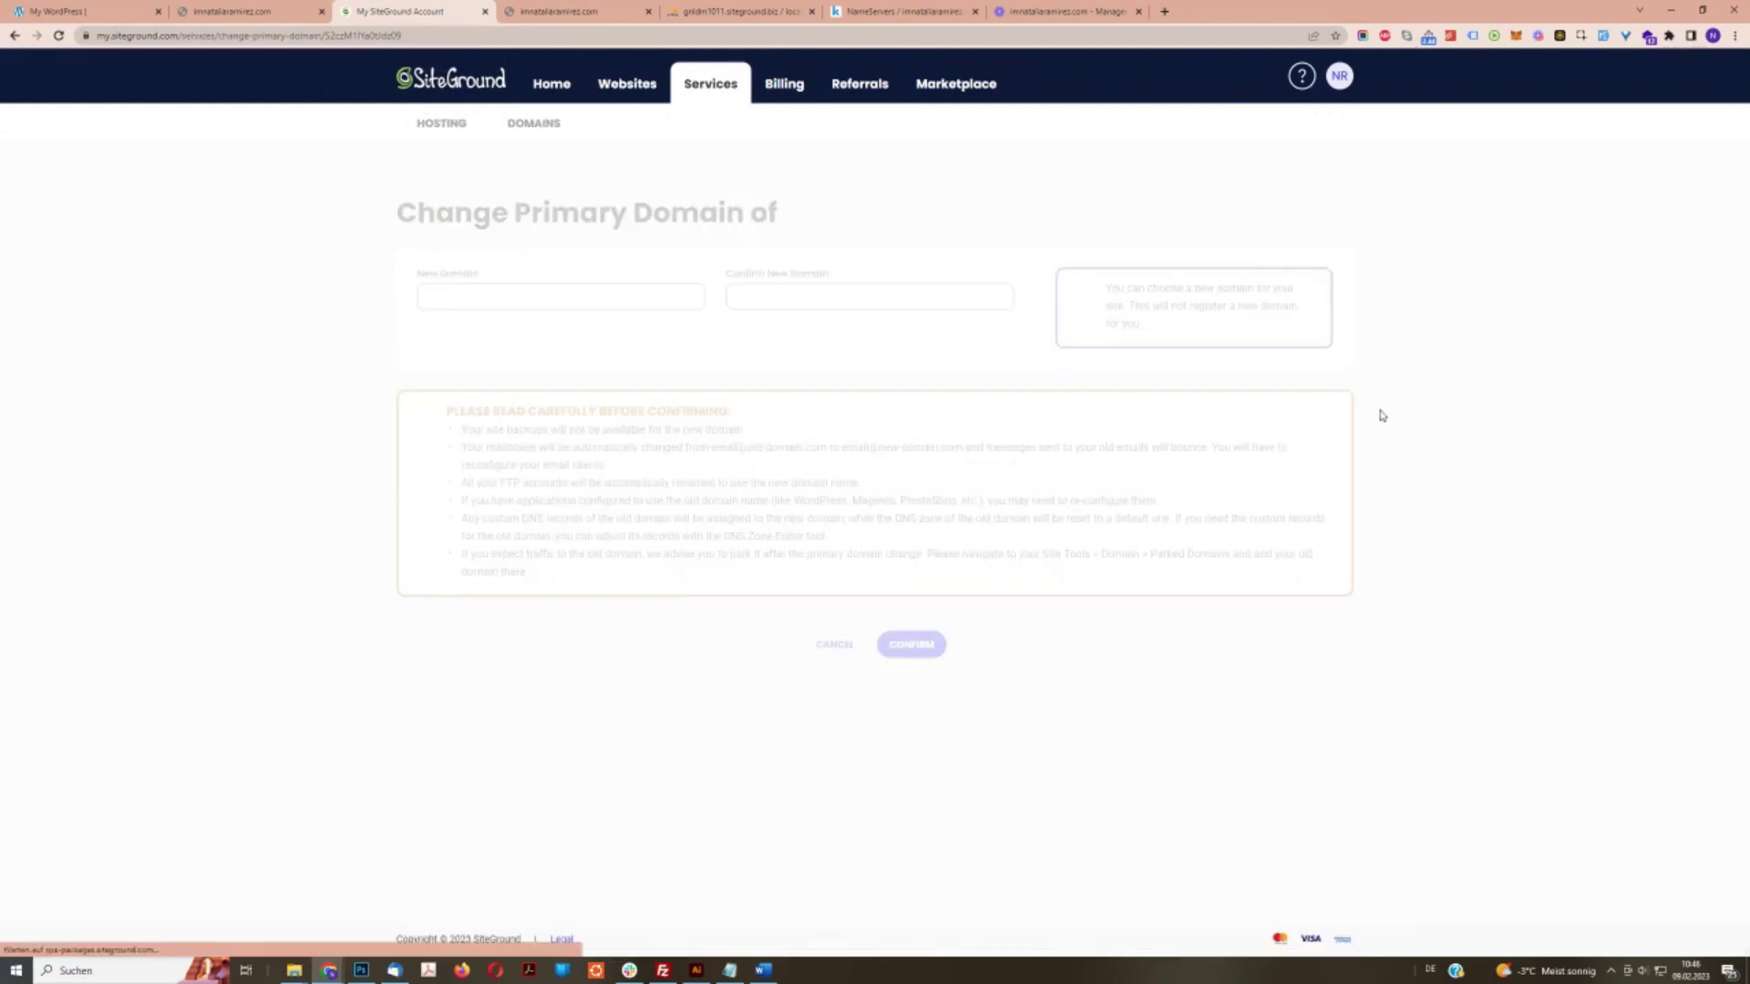
left_click(555, 300)
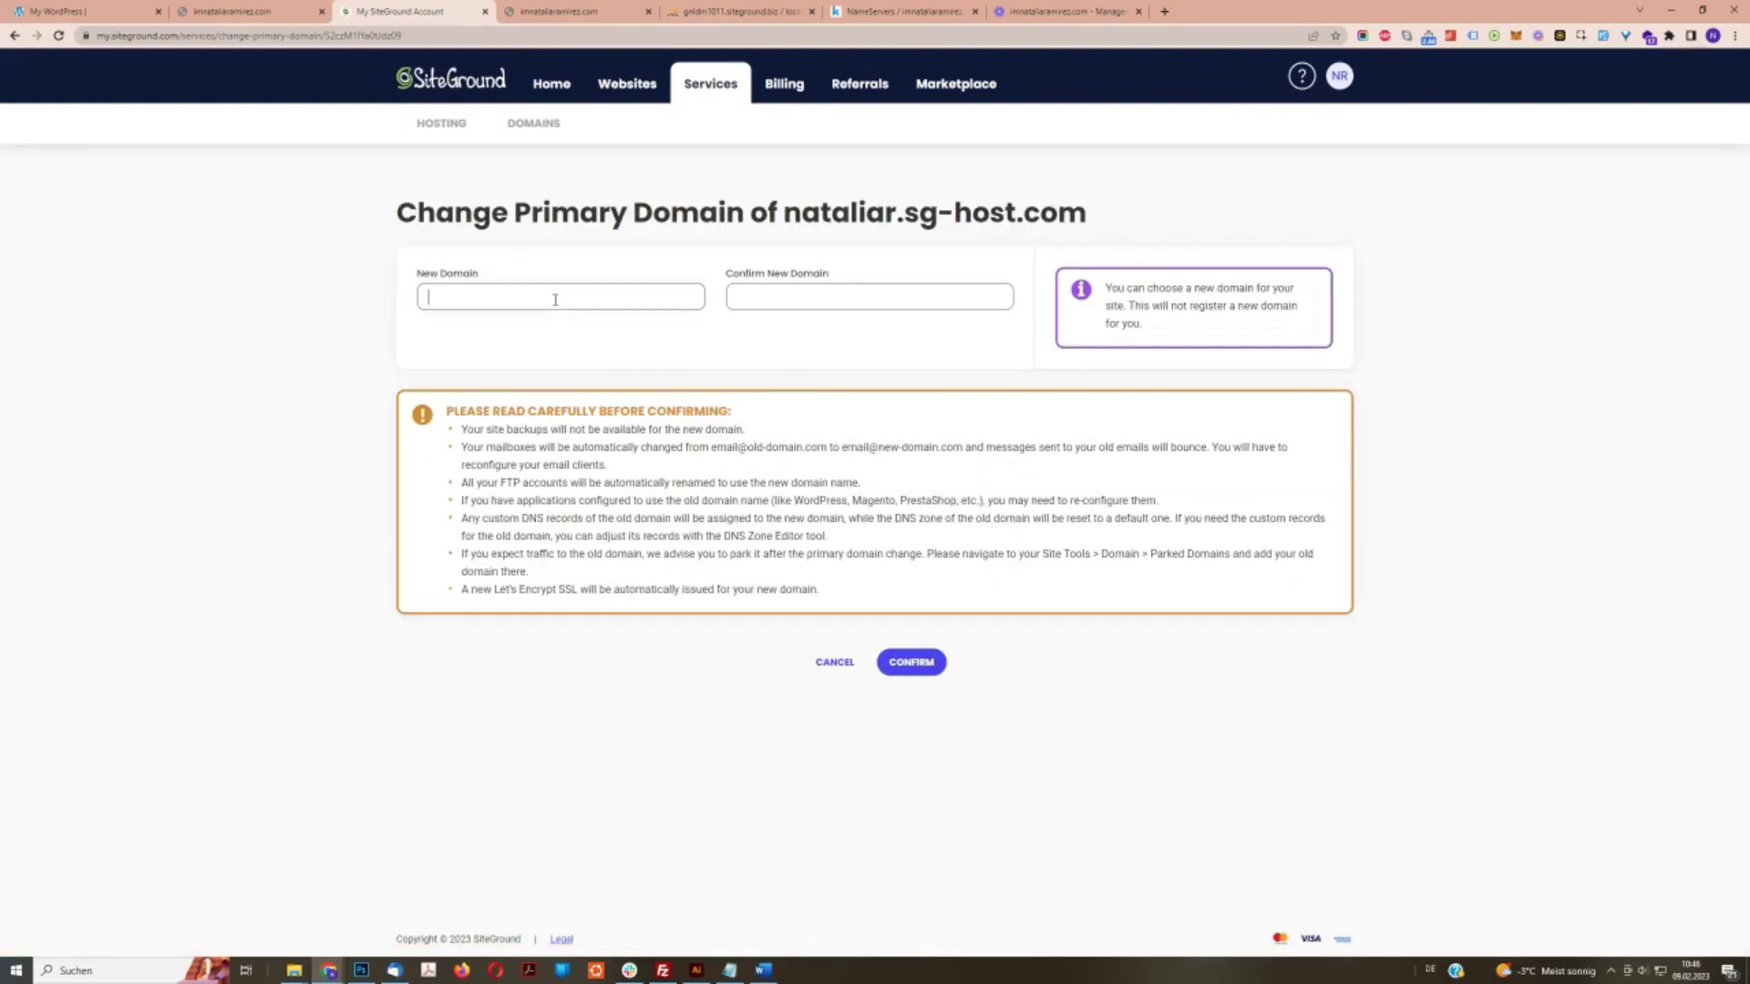
type("imnataliaramirez")
key("Tab")
type("im")
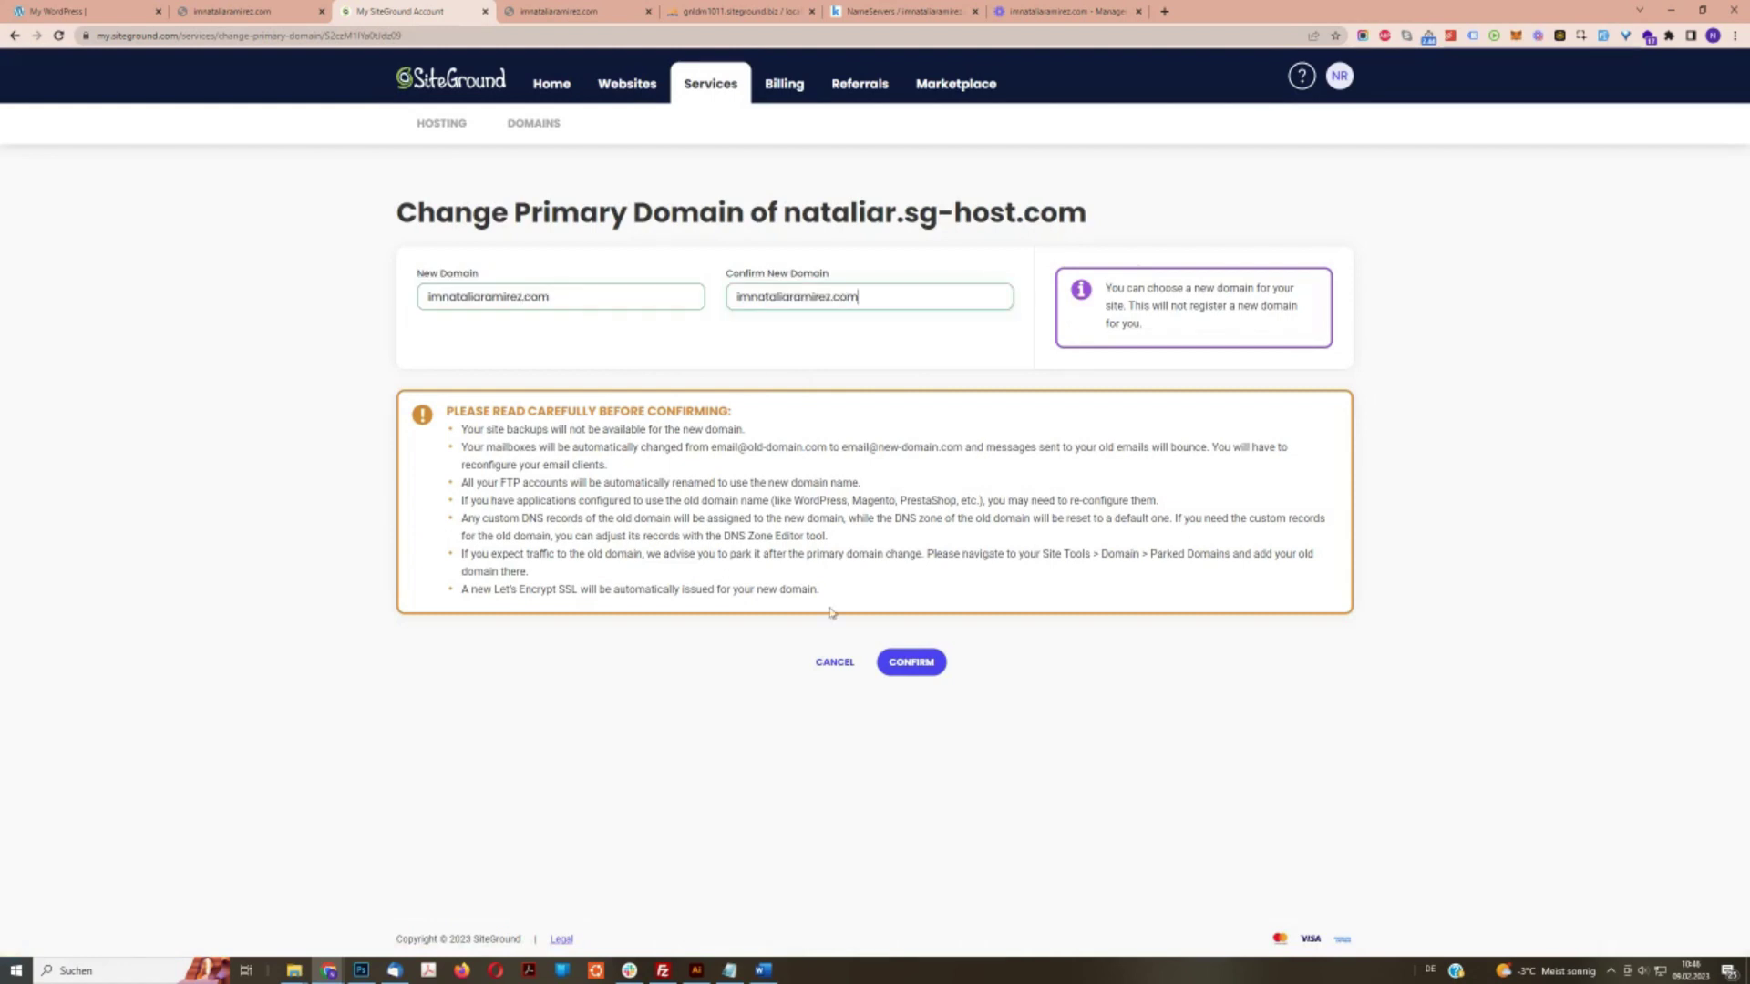
left_click(898, 662)
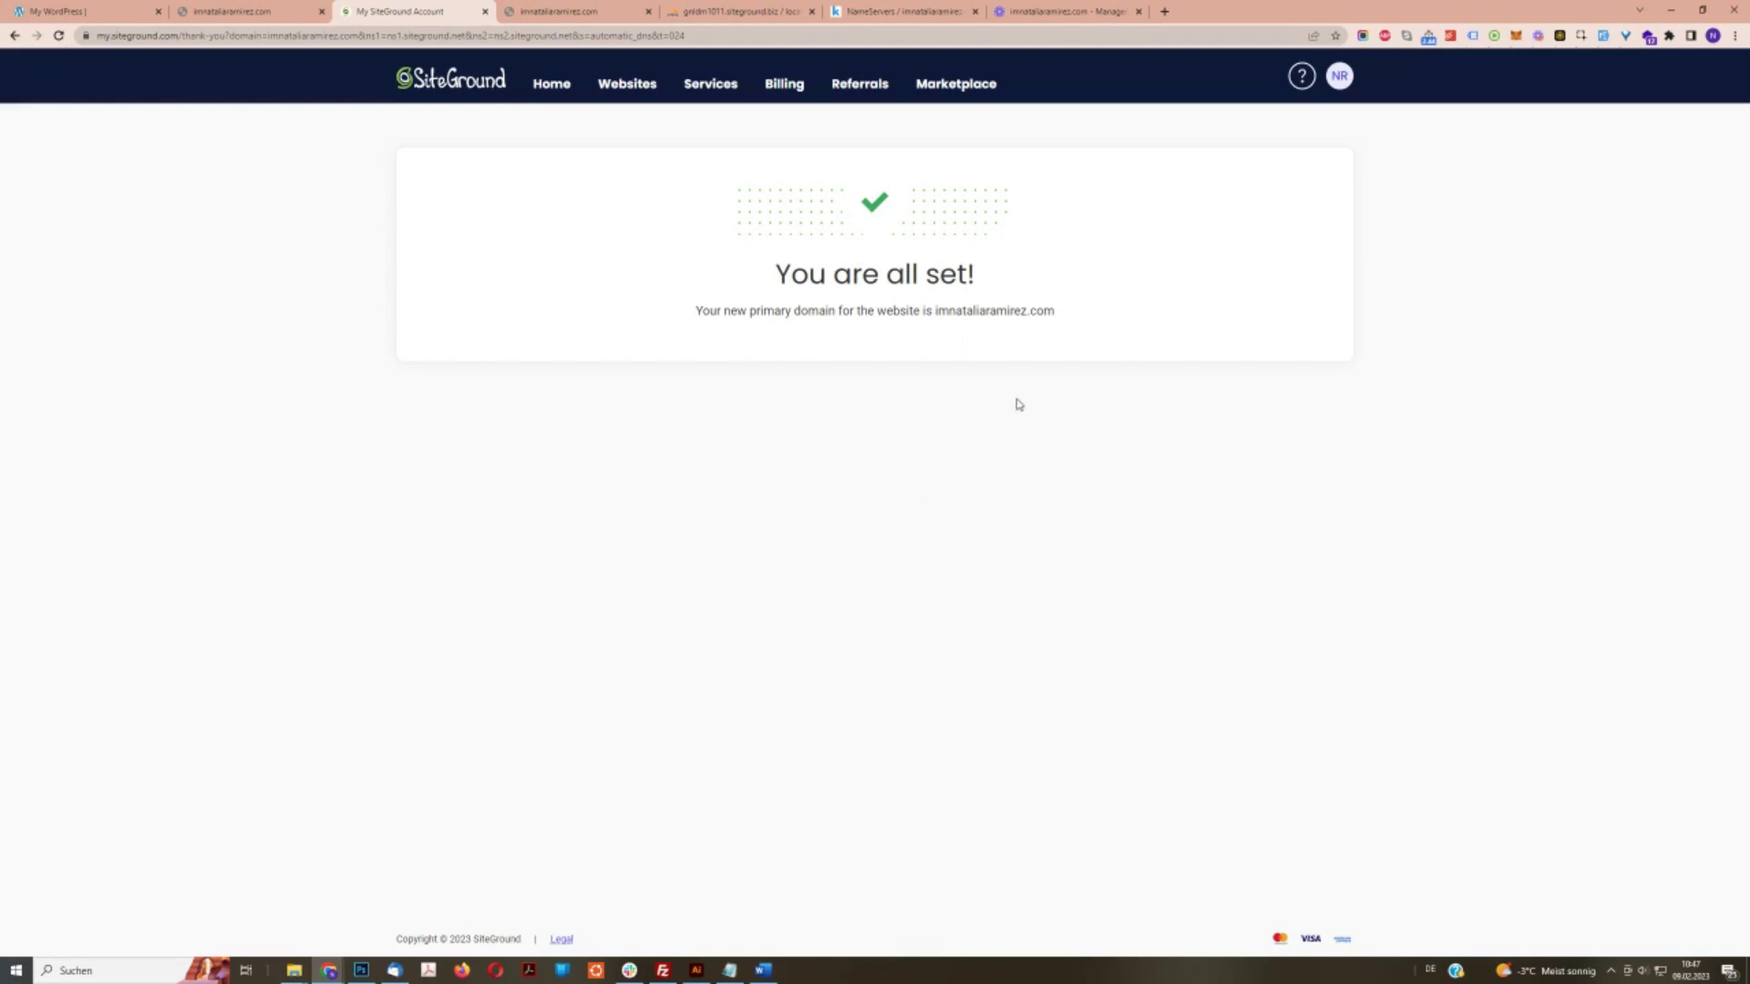
left_click(610, 14)
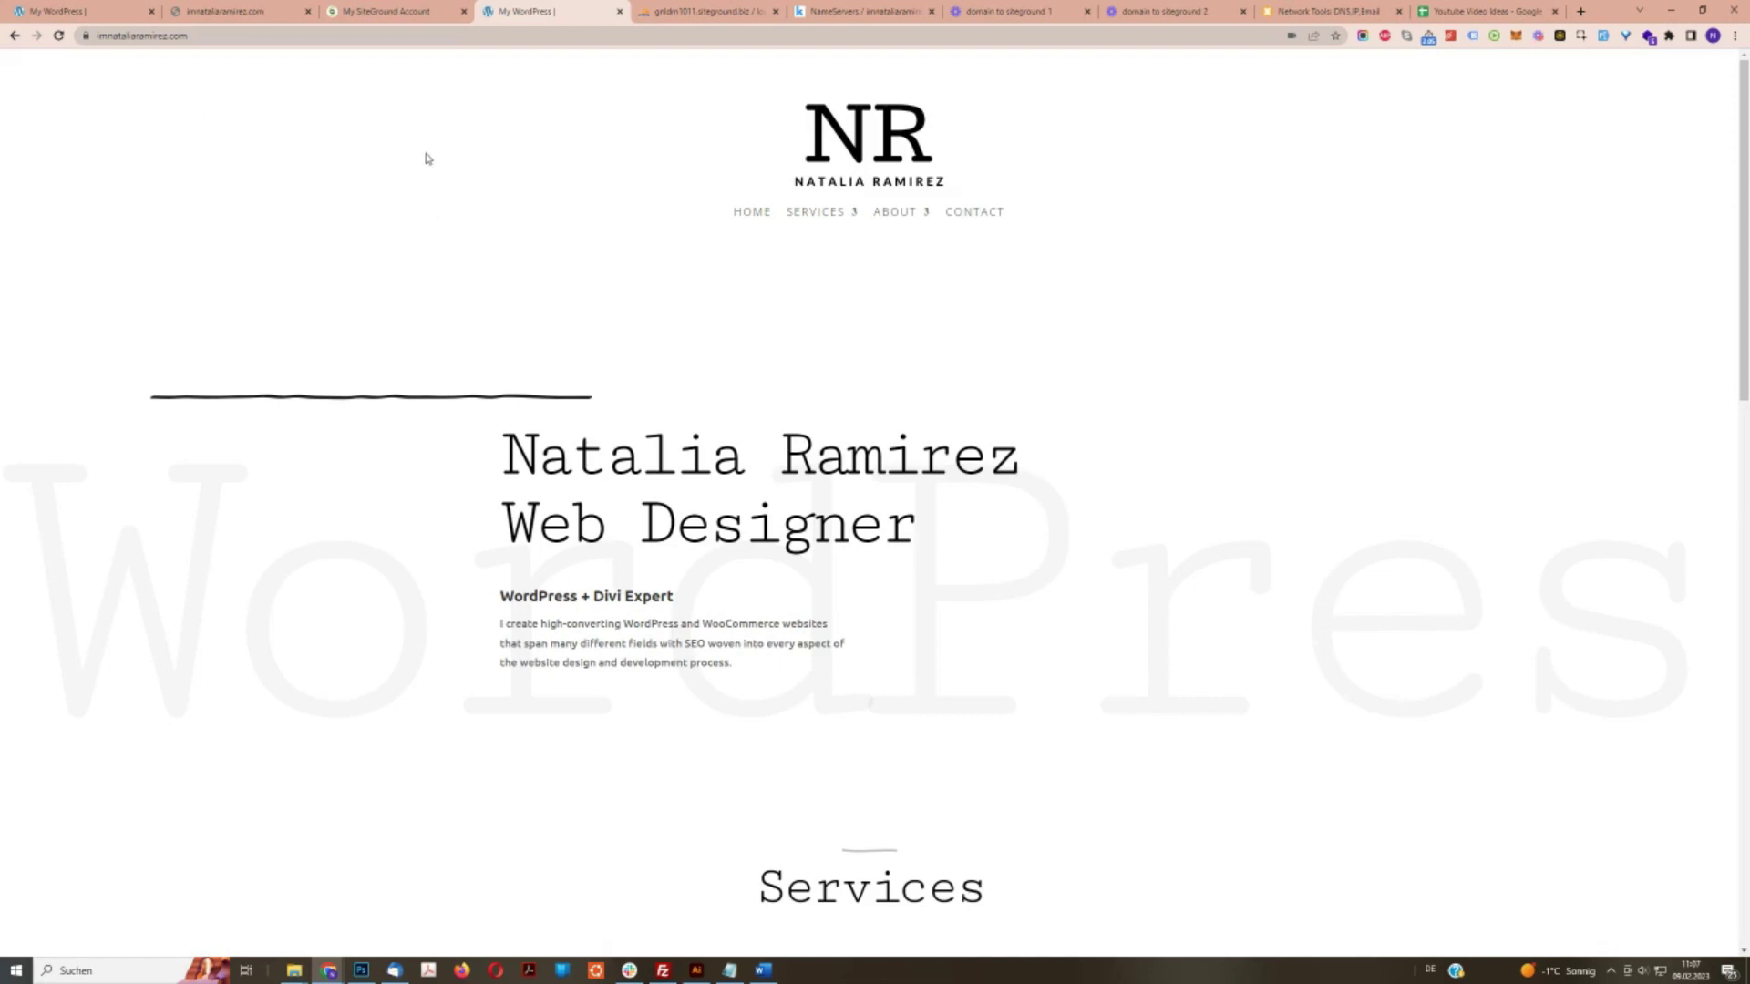
Add a free Let's Encrypt SSL certificate to the website in SiteGround and activate it for the custom domain.
left_click(411, 6)
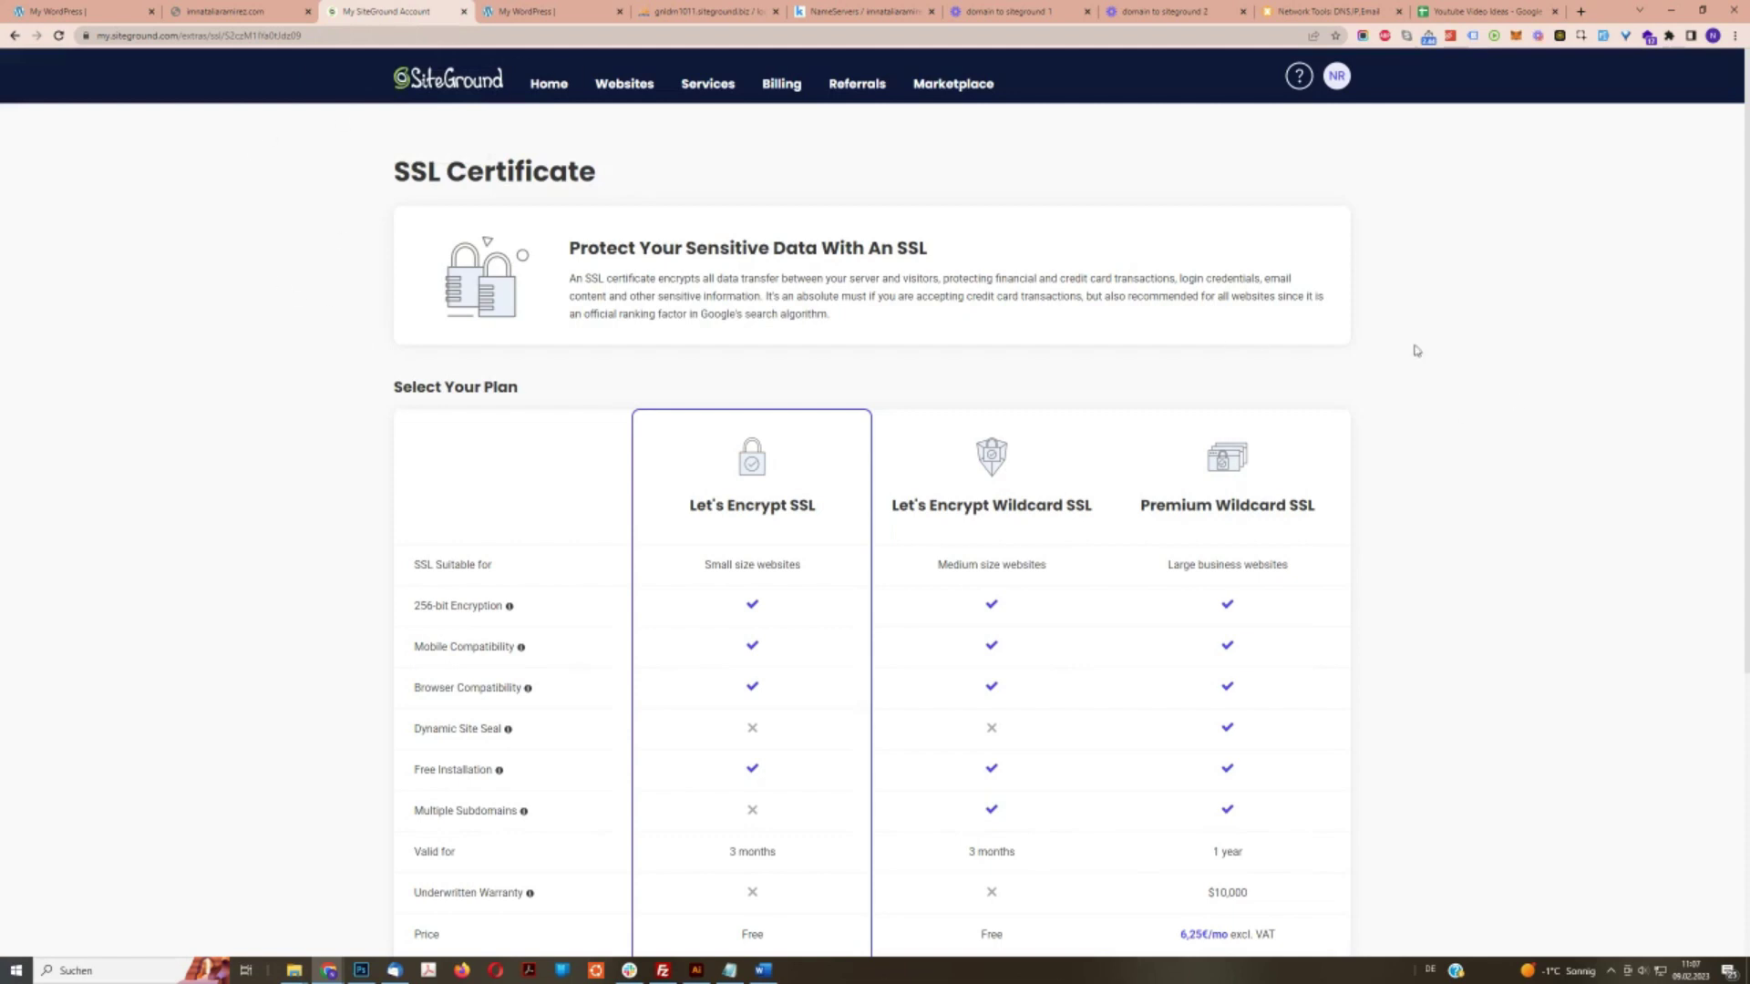
left_click(620, 85)
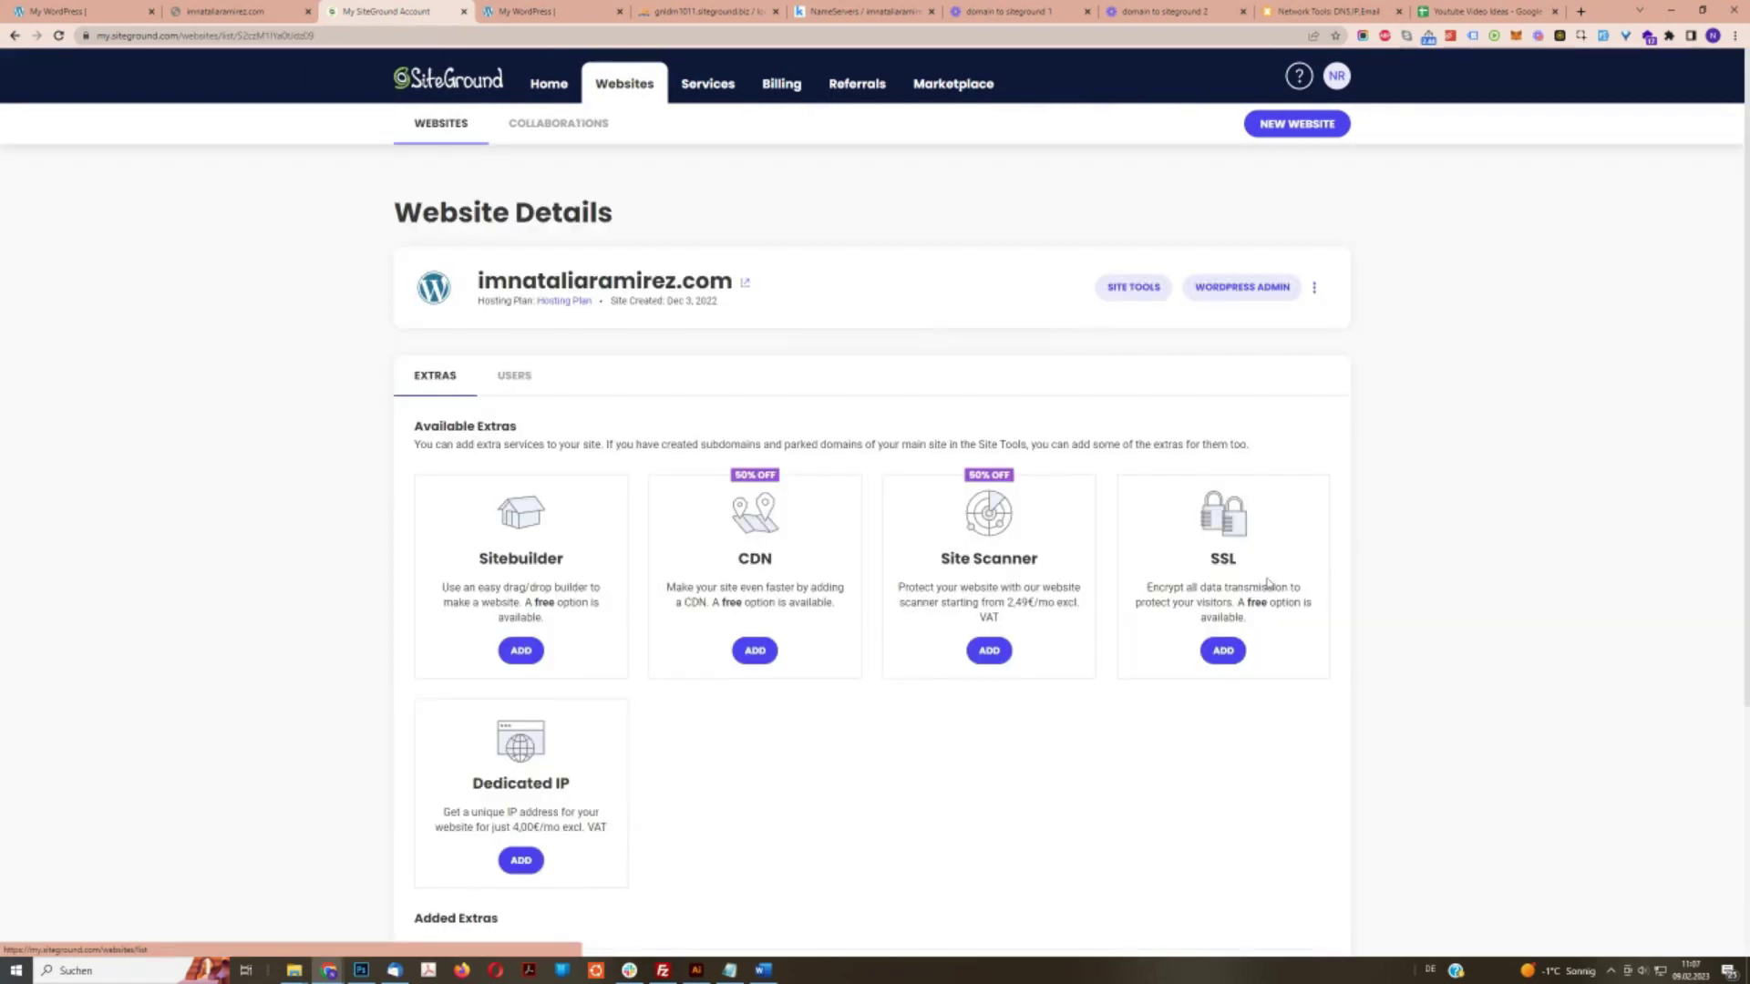
left_click(1223, 650)
scroll(889, 777, "down", 5)
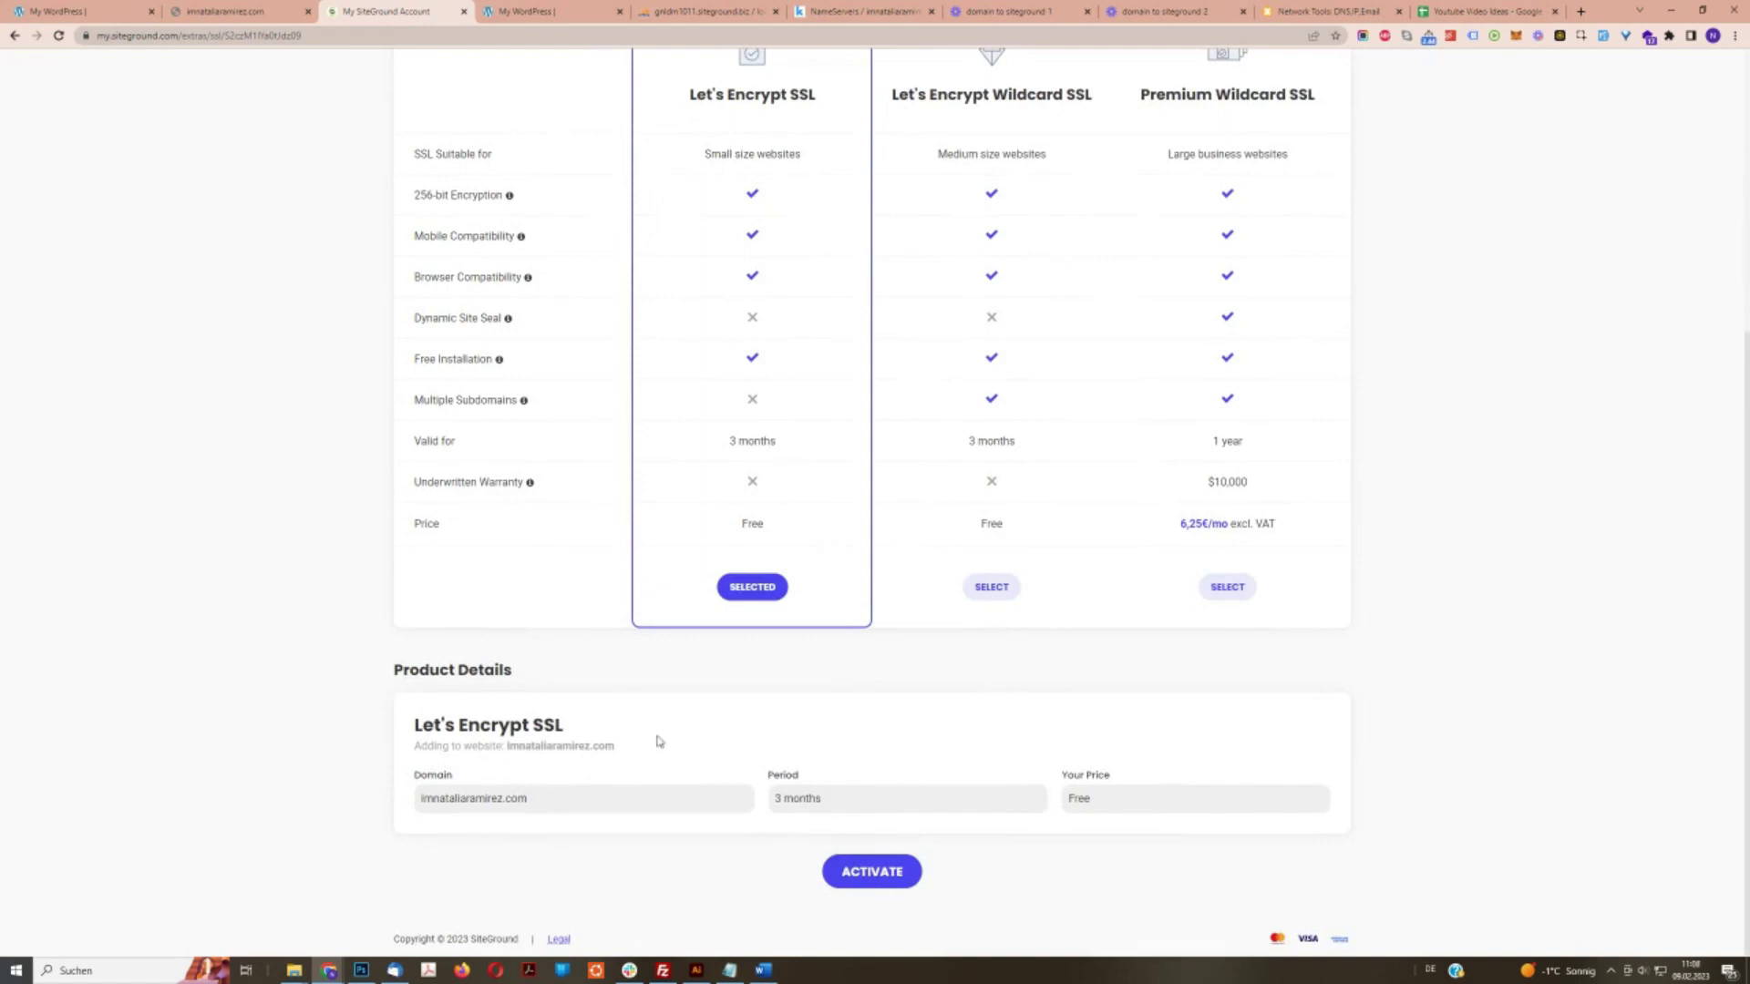
left_click(870, 873)
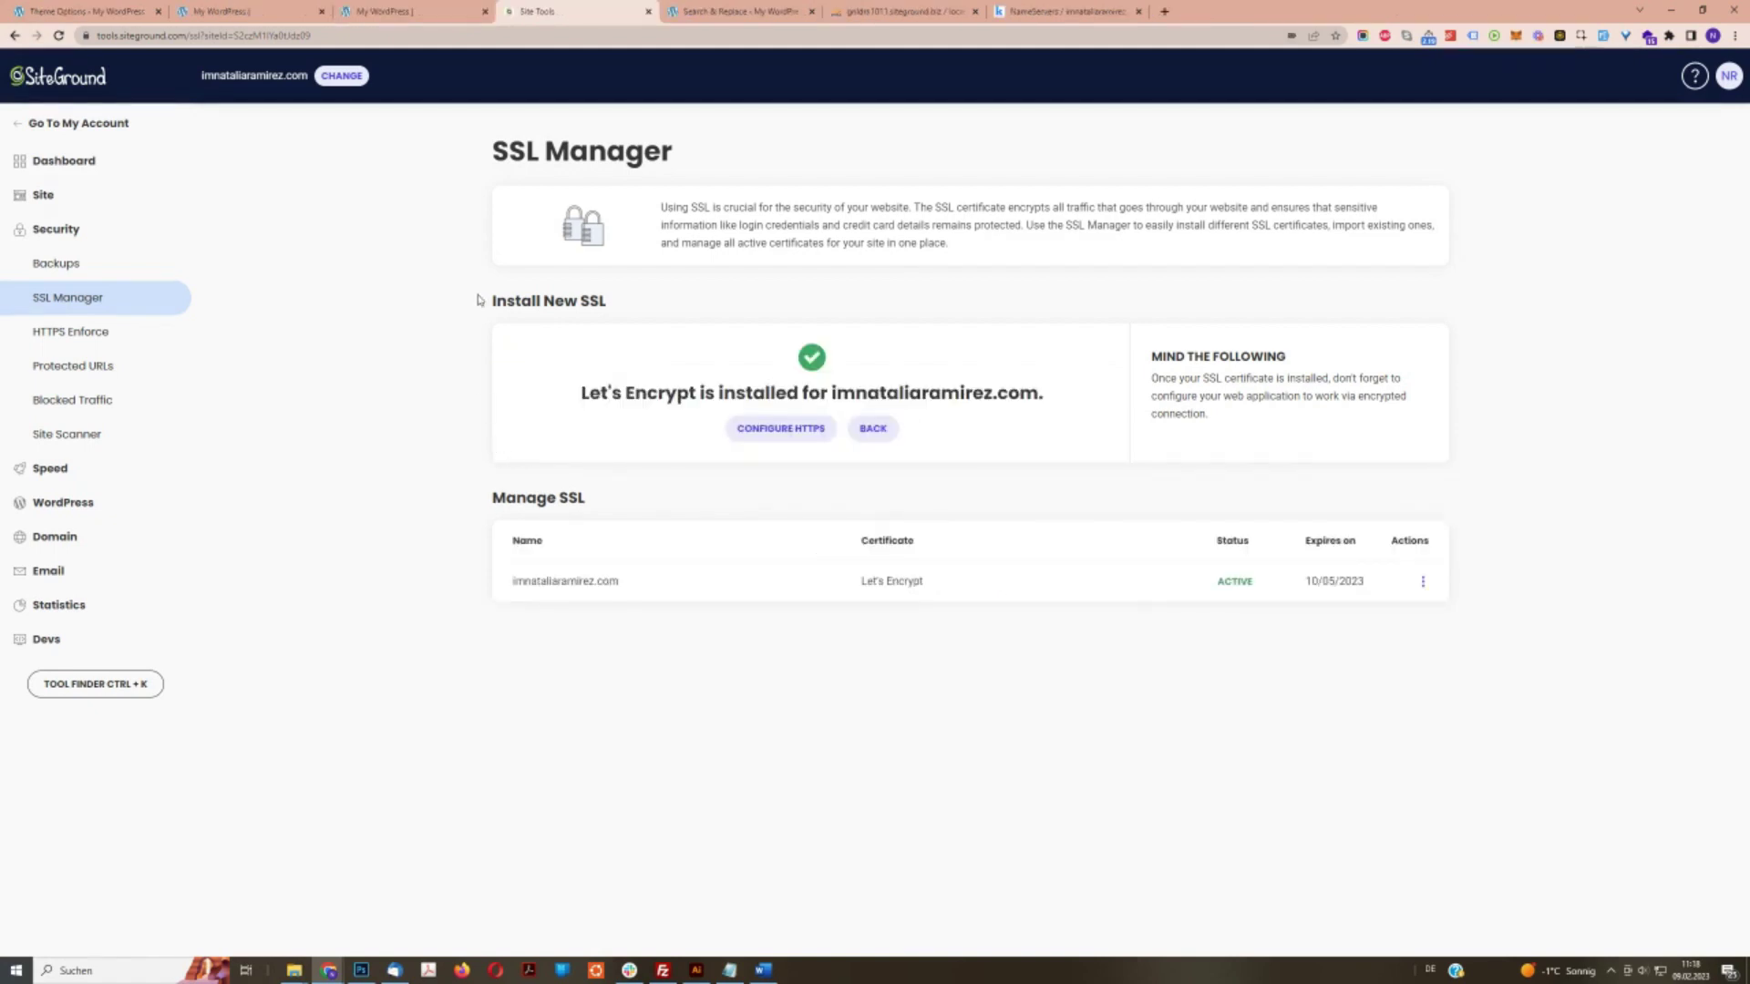
Disable Dynamic Icons in the Divi performance options, save the changes, and reload the live homepage.
left_click(449, 8)
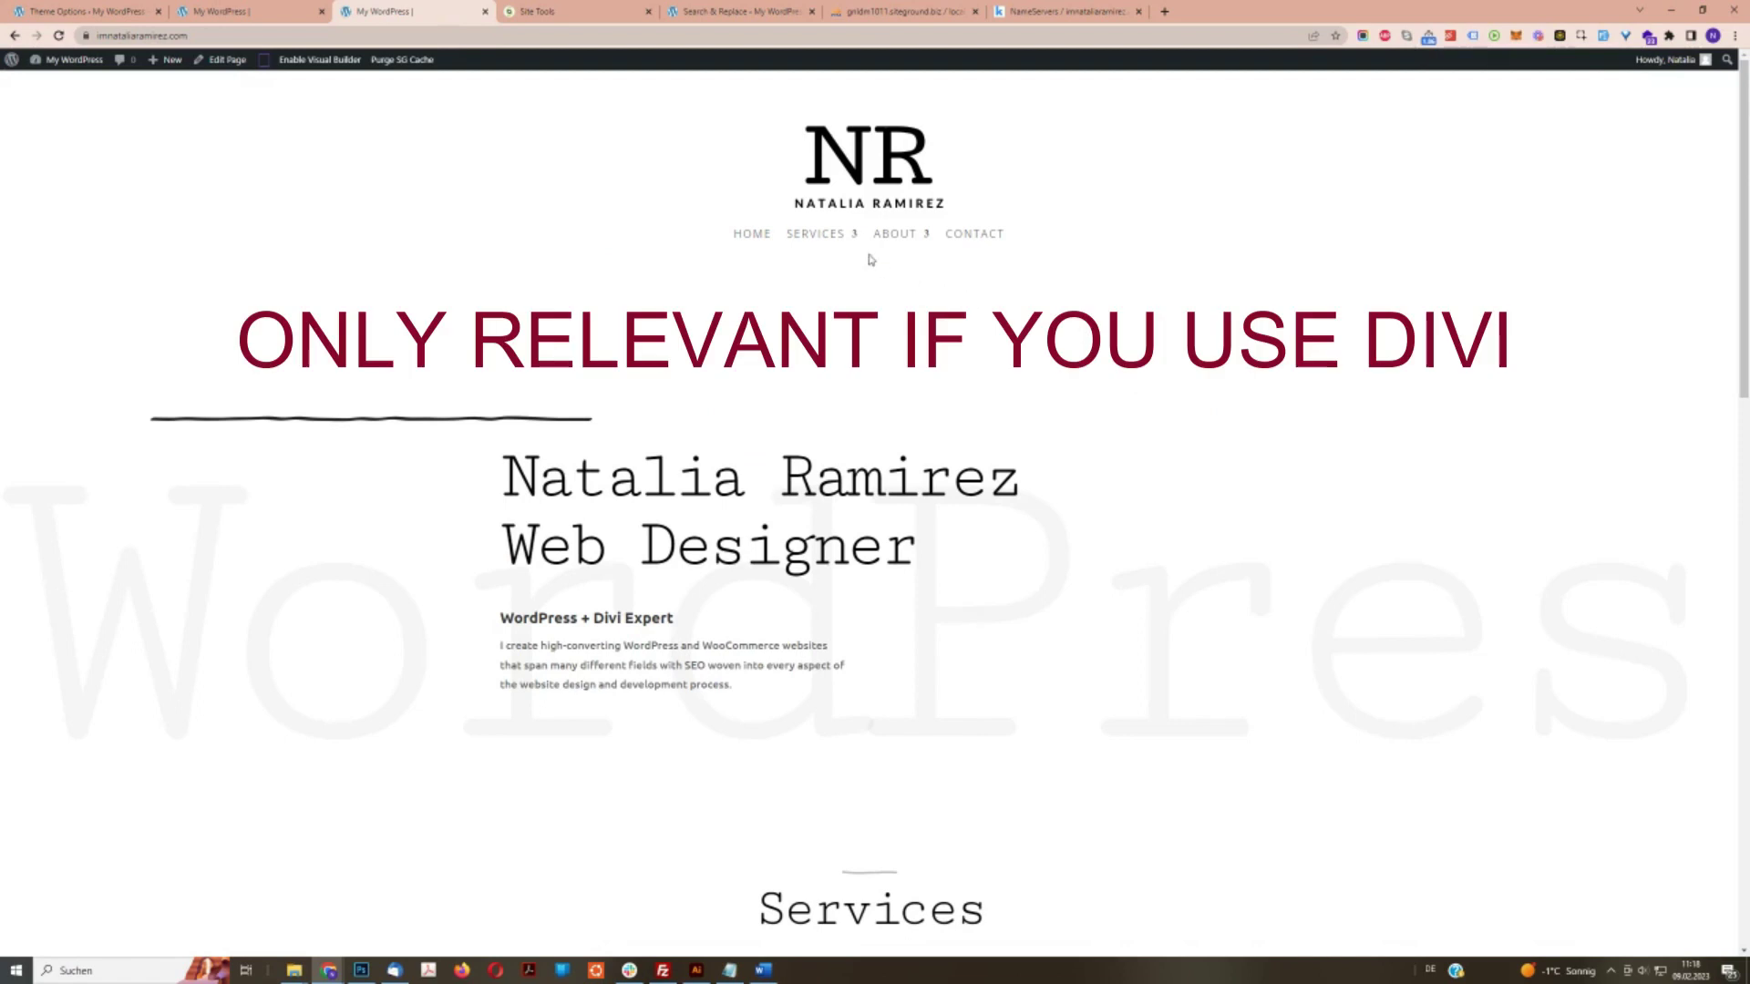
scroll(944, 612, "down", 5)
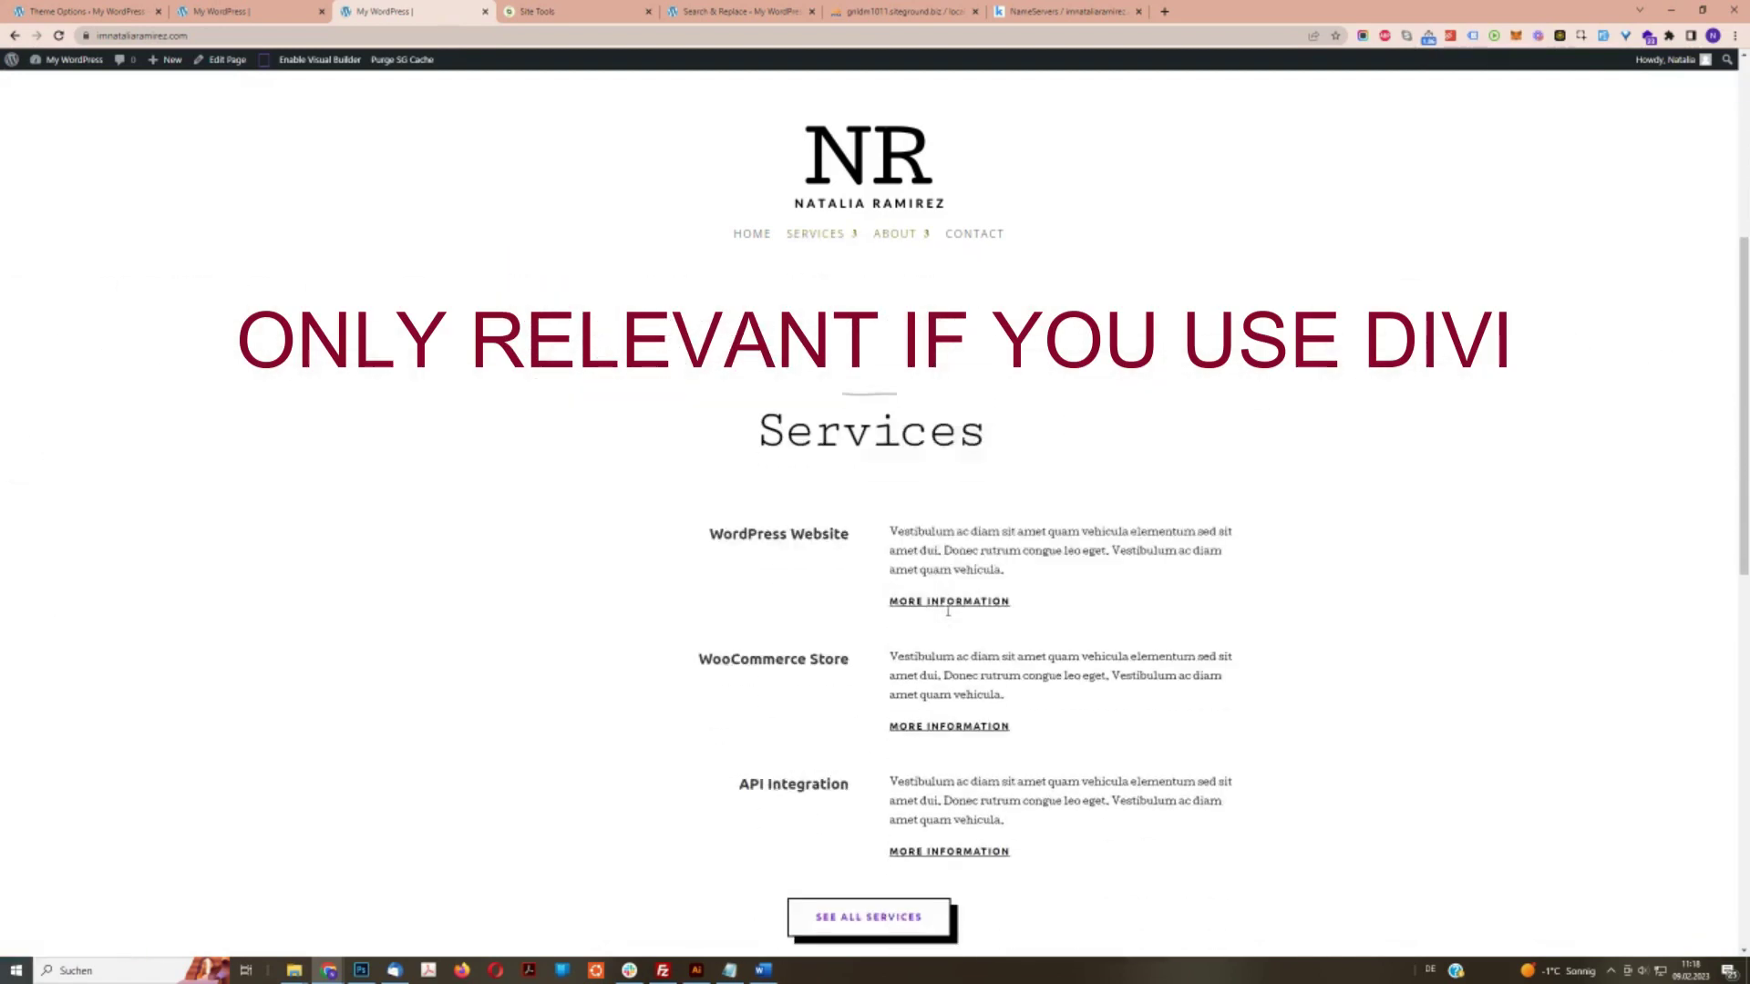
scroll(948, 613, "down", 10)
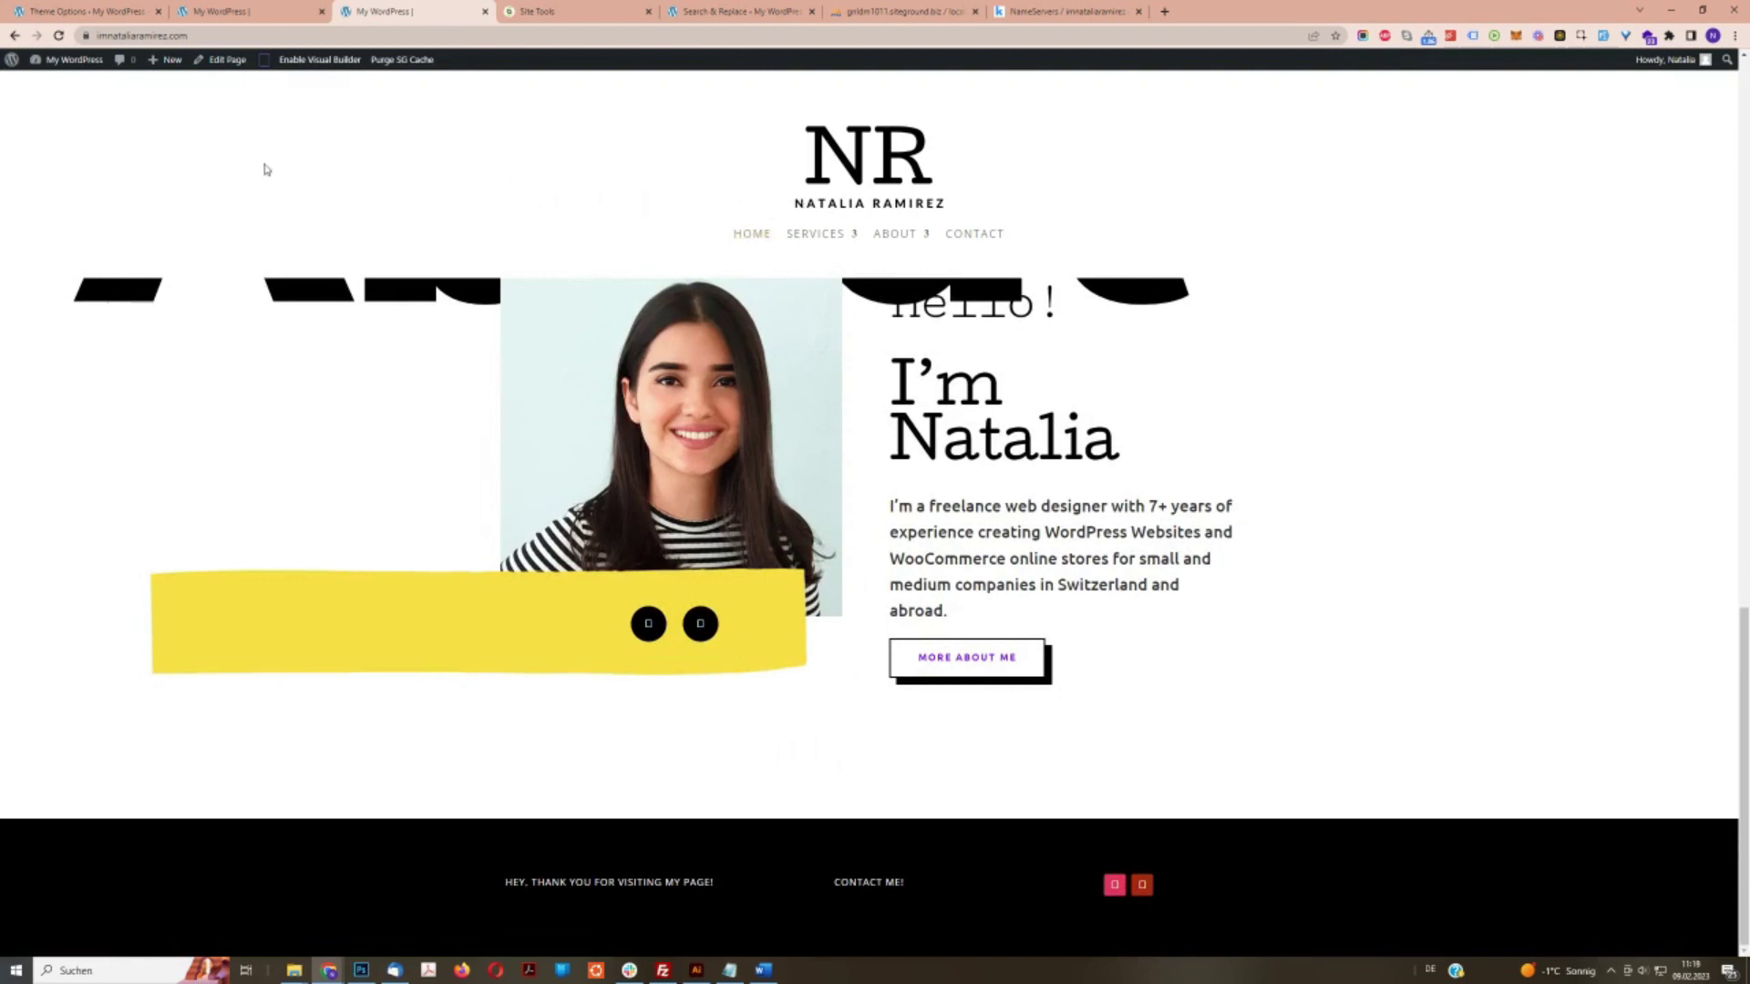
left_click(111, 7)
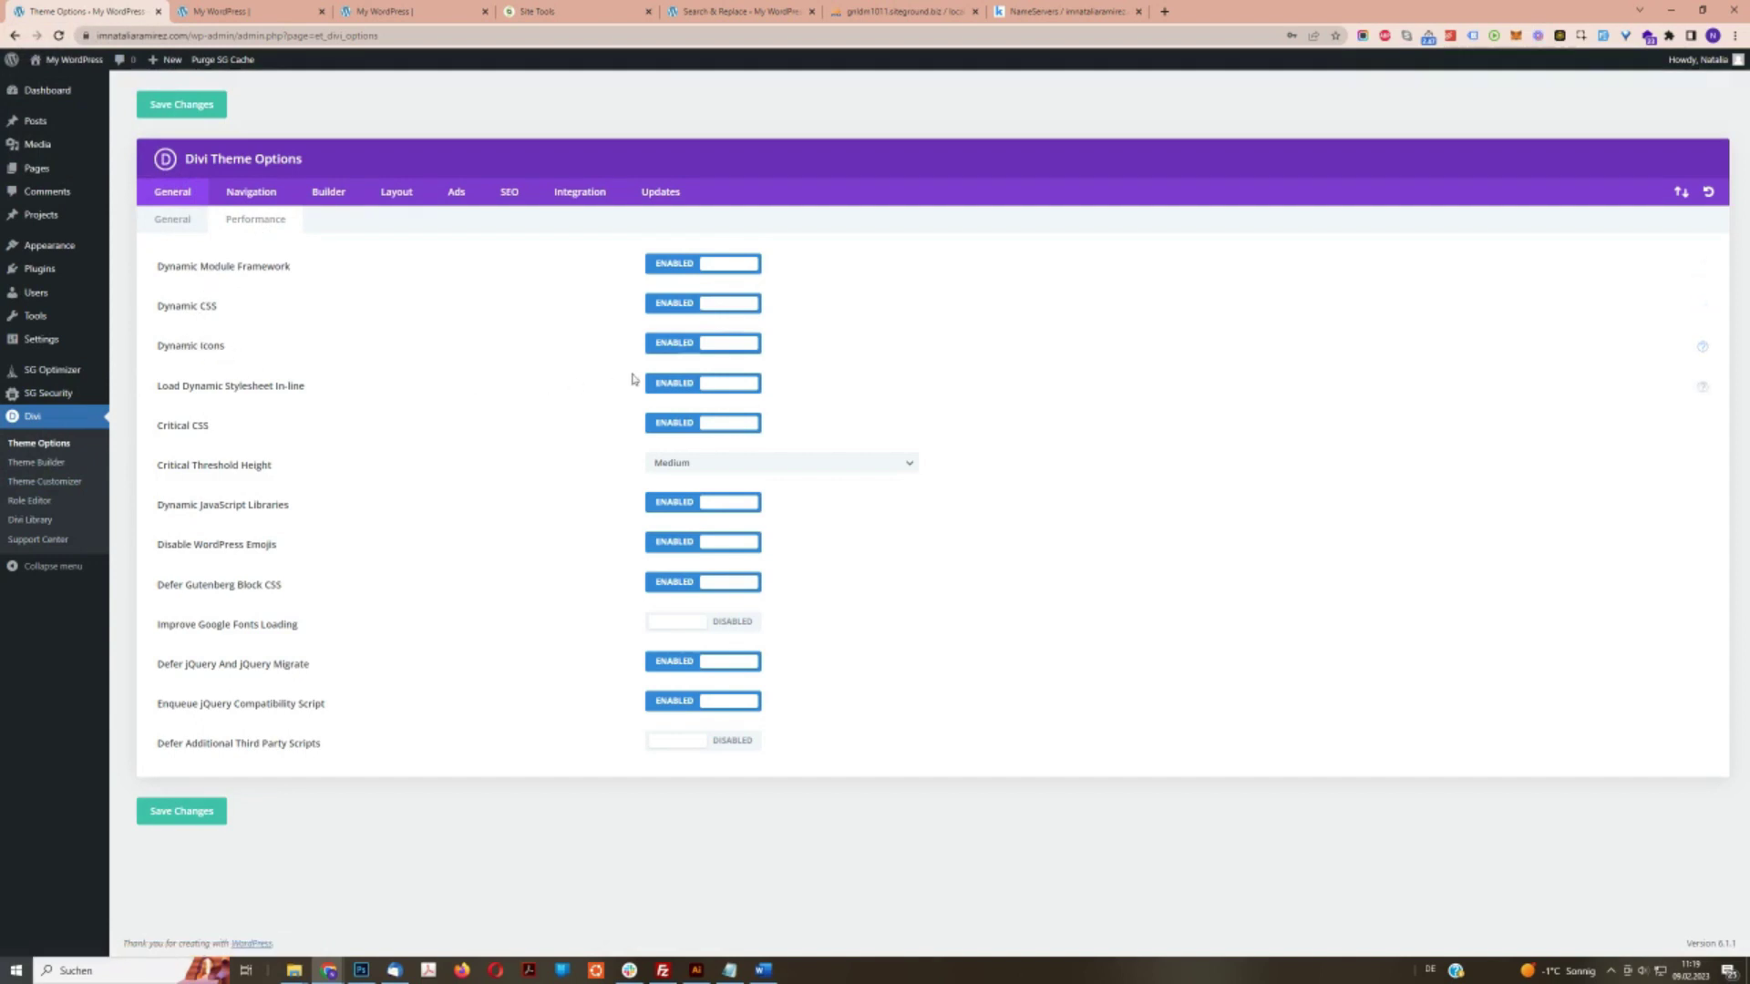
left_click(672, 345)
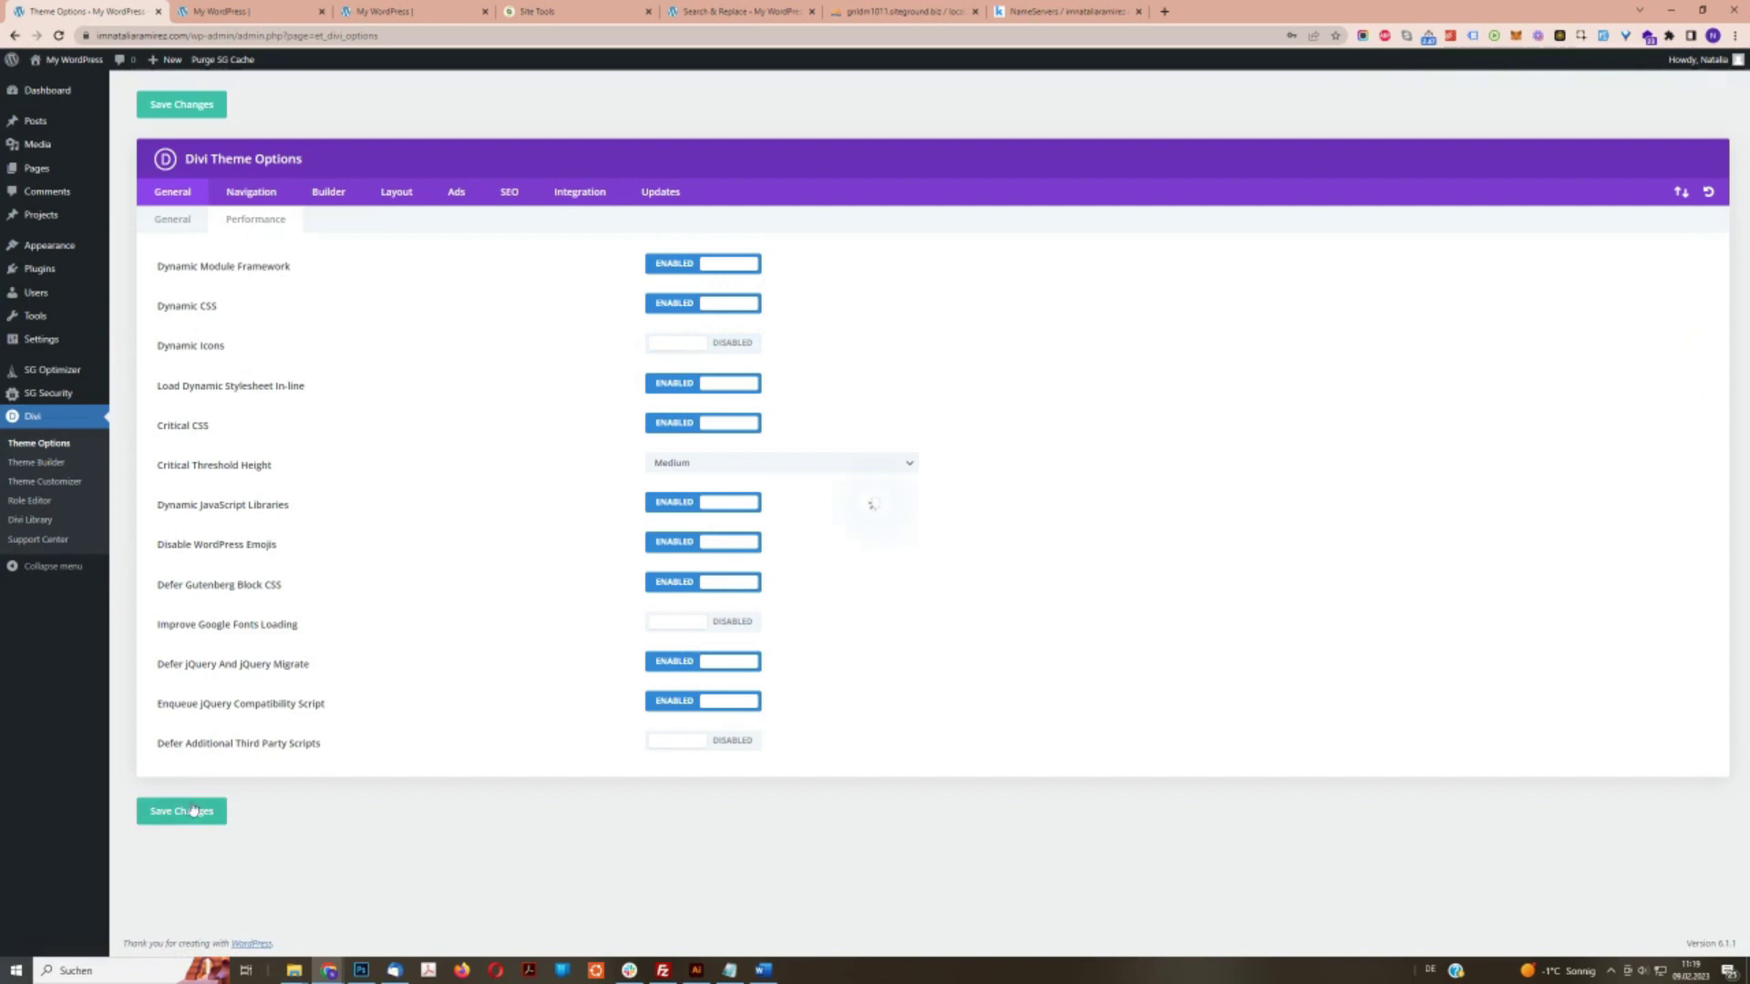
left_click(410, 11)
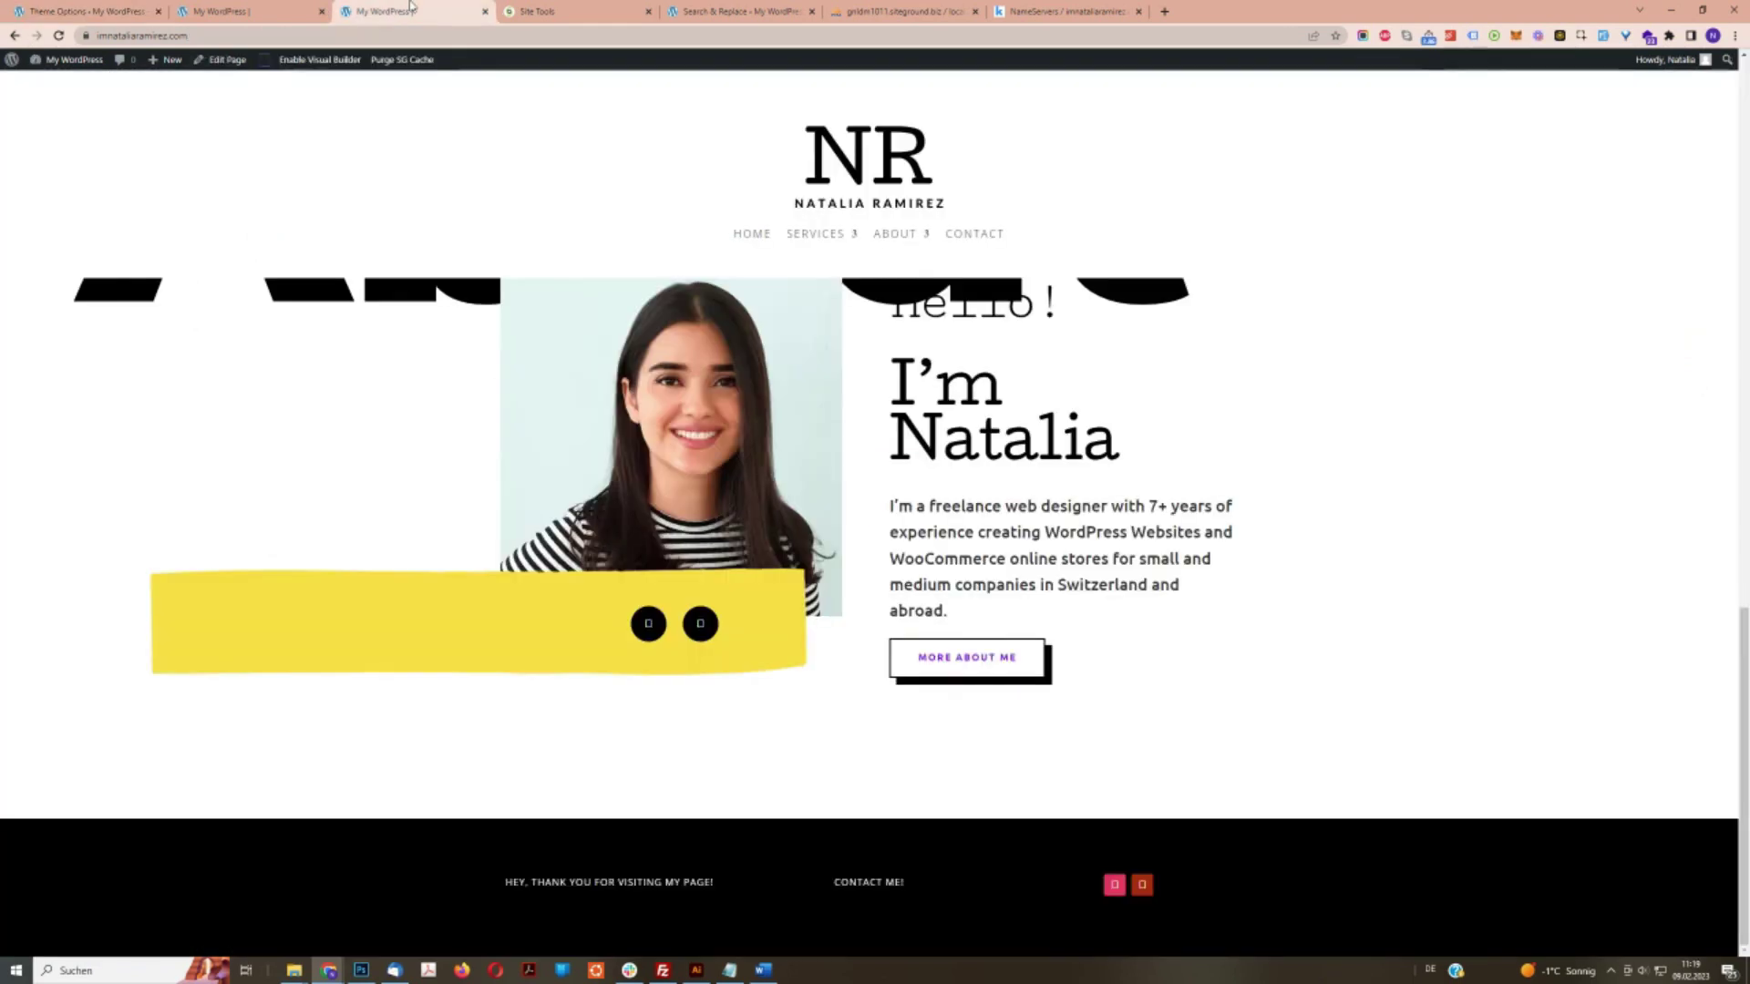
left_click(58, 35)
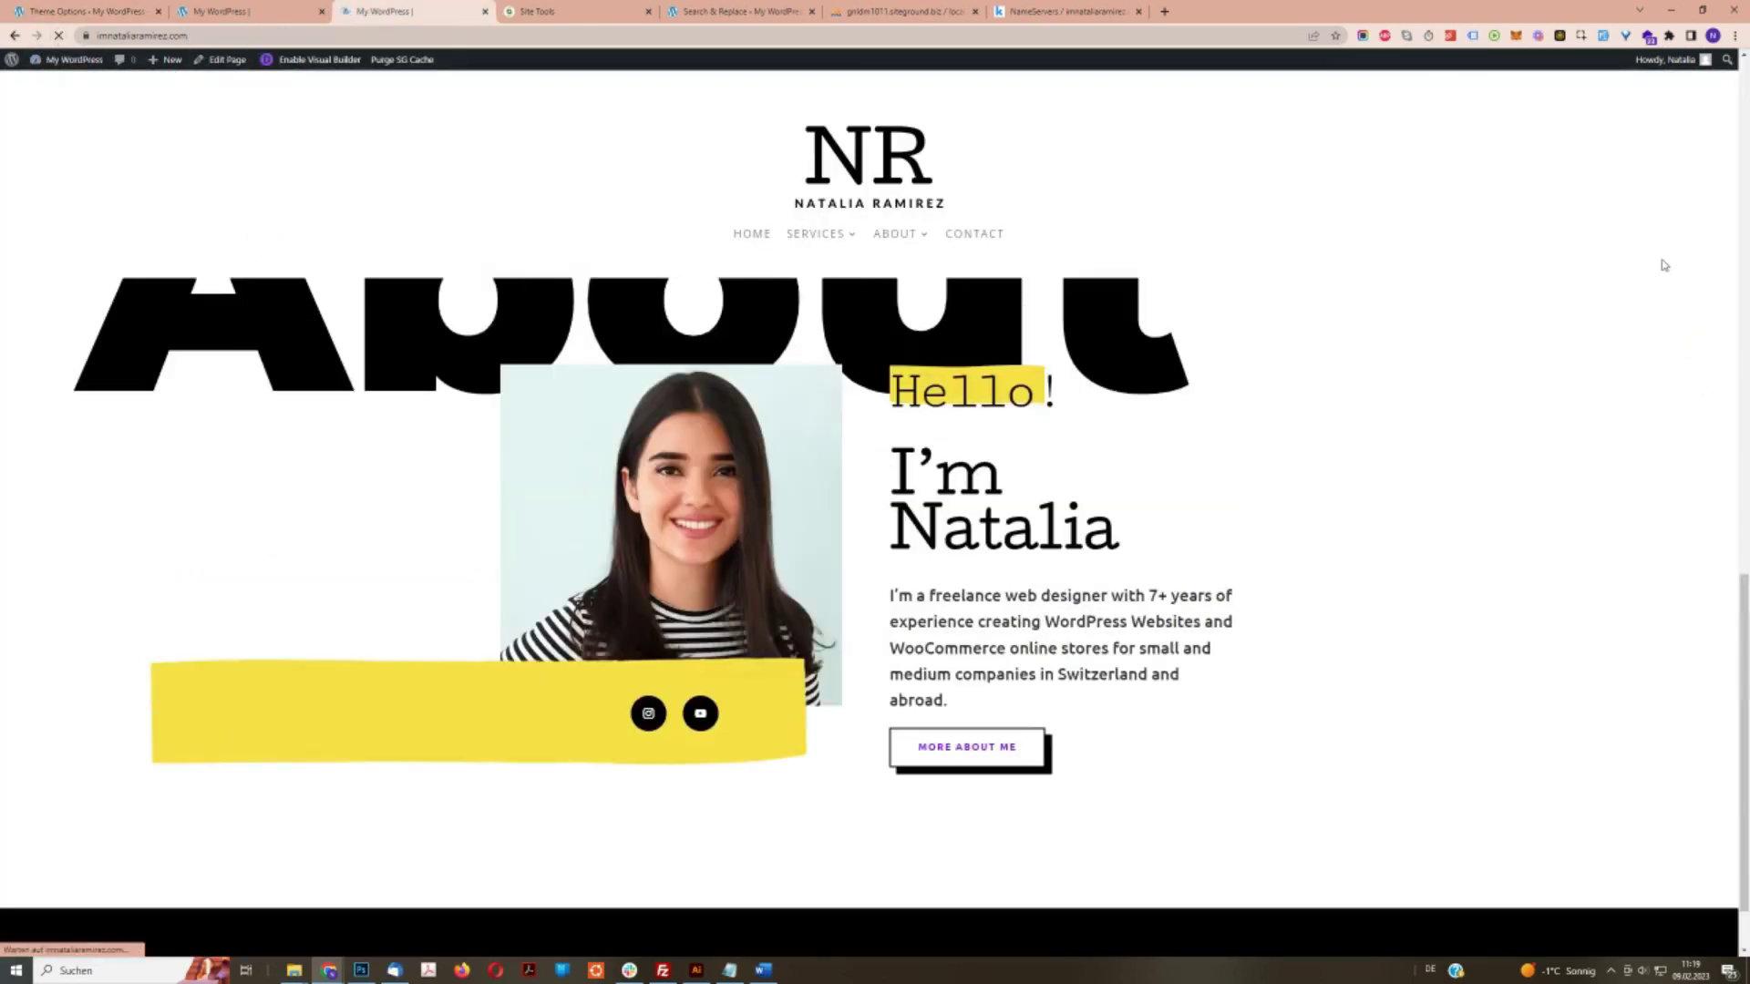
scroll(1537, 473, "up", 15)
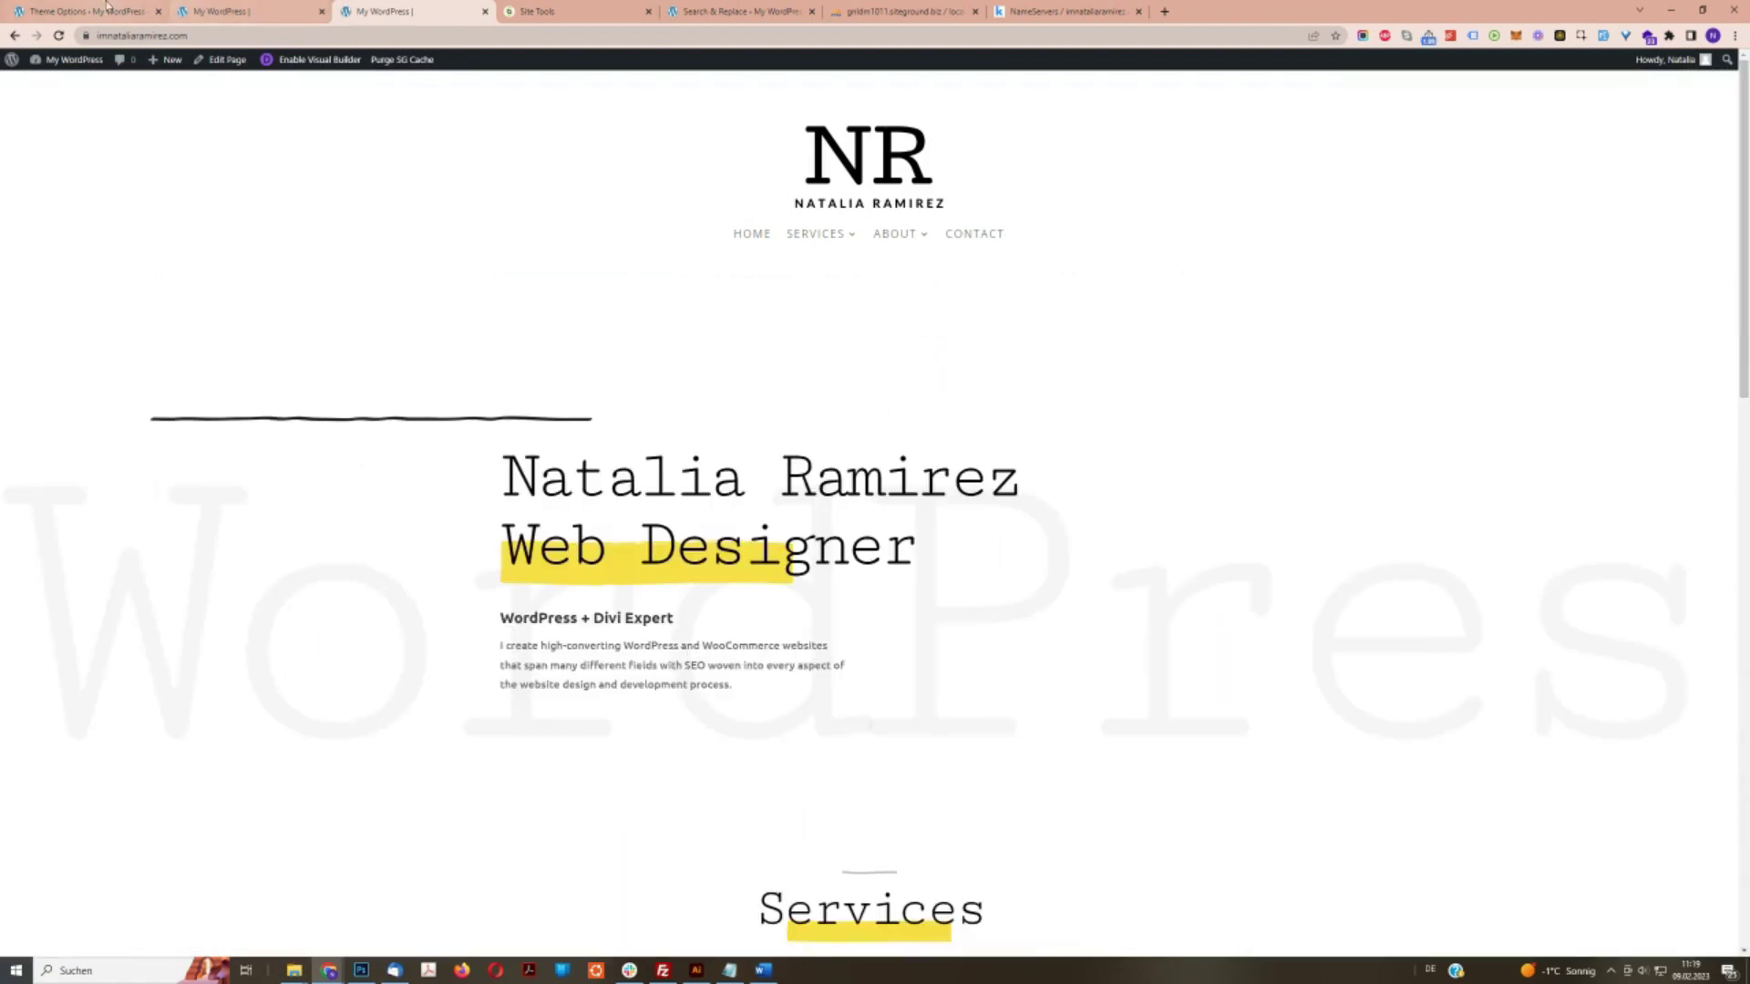
Enable Dynamic Icons again in the Divi performance options, save the changes, and return to the live homepage.
left_click(92, 11)
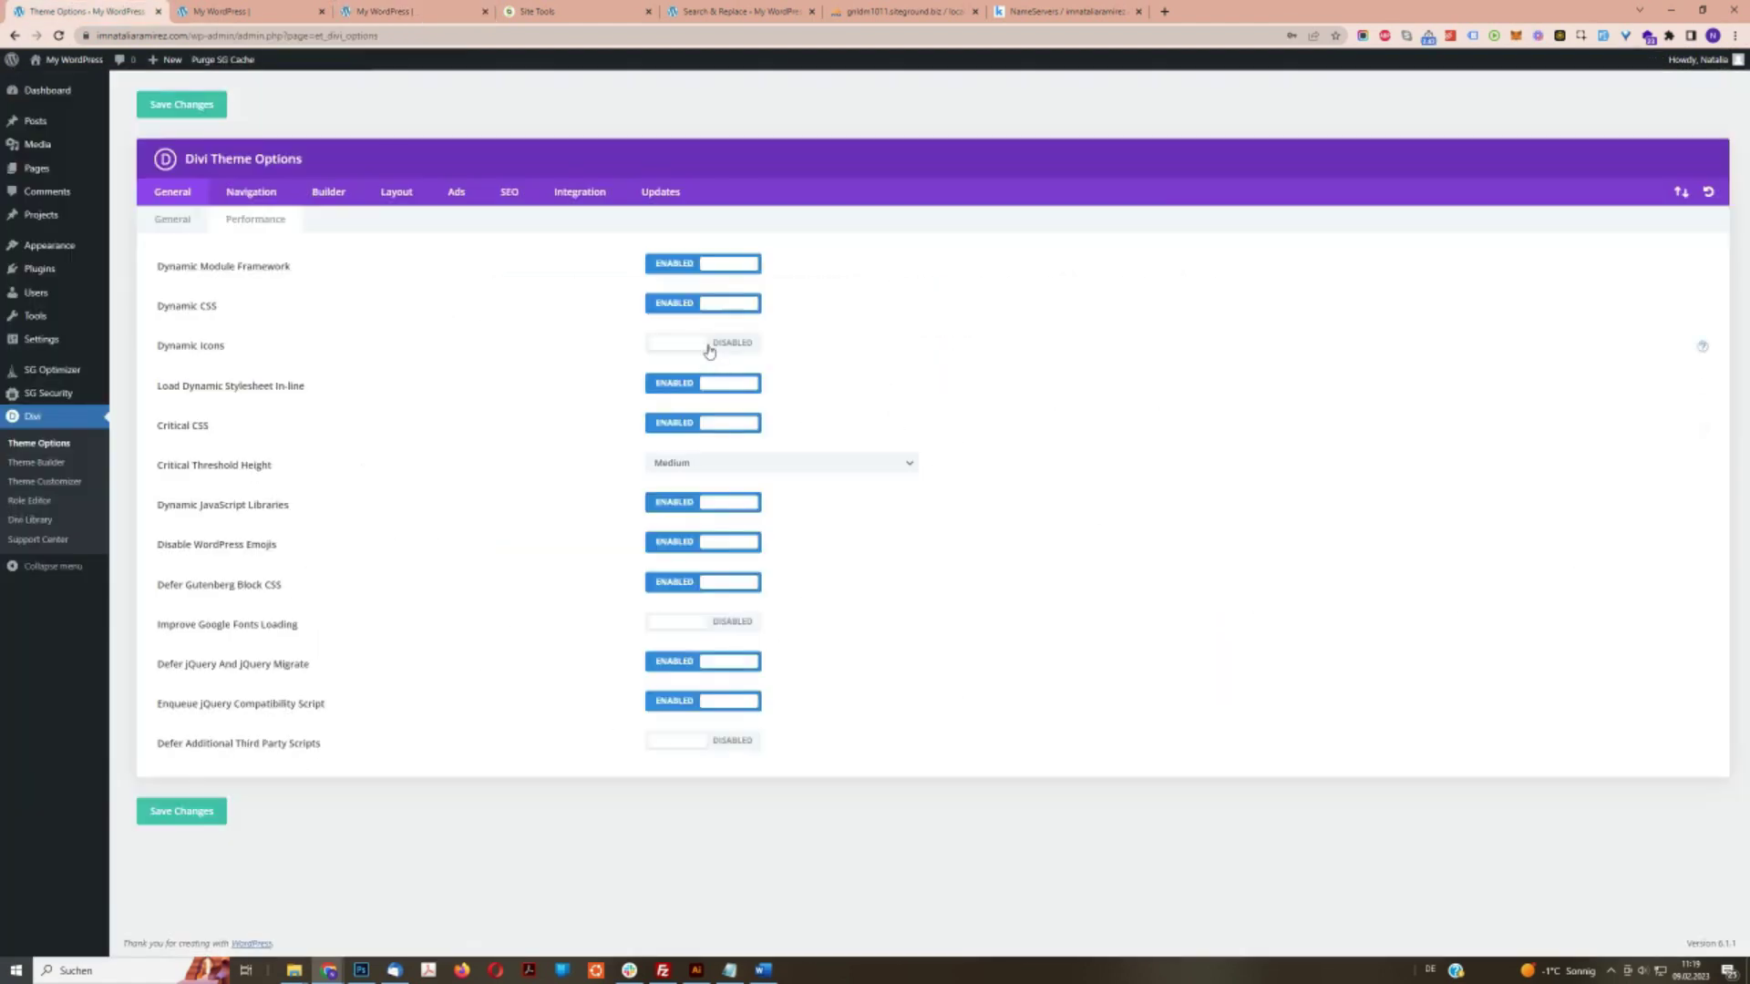
left_click(706, 349)
left_click(206, 817)
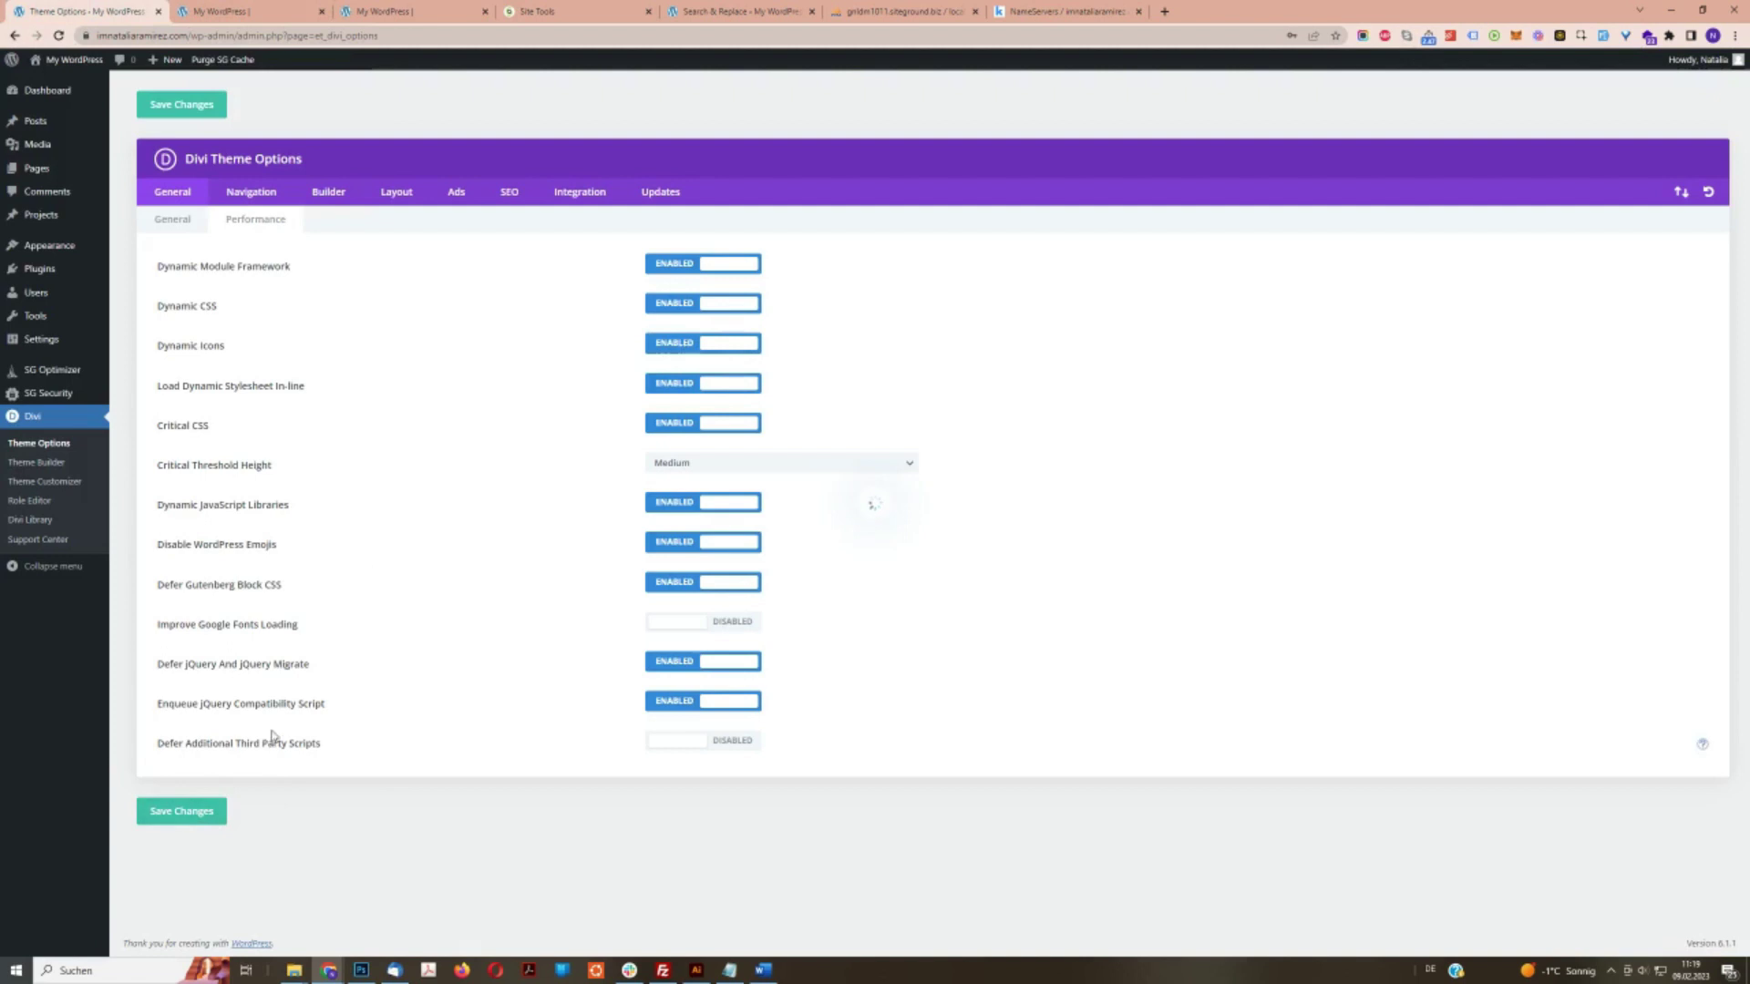
left_click(410, 11)
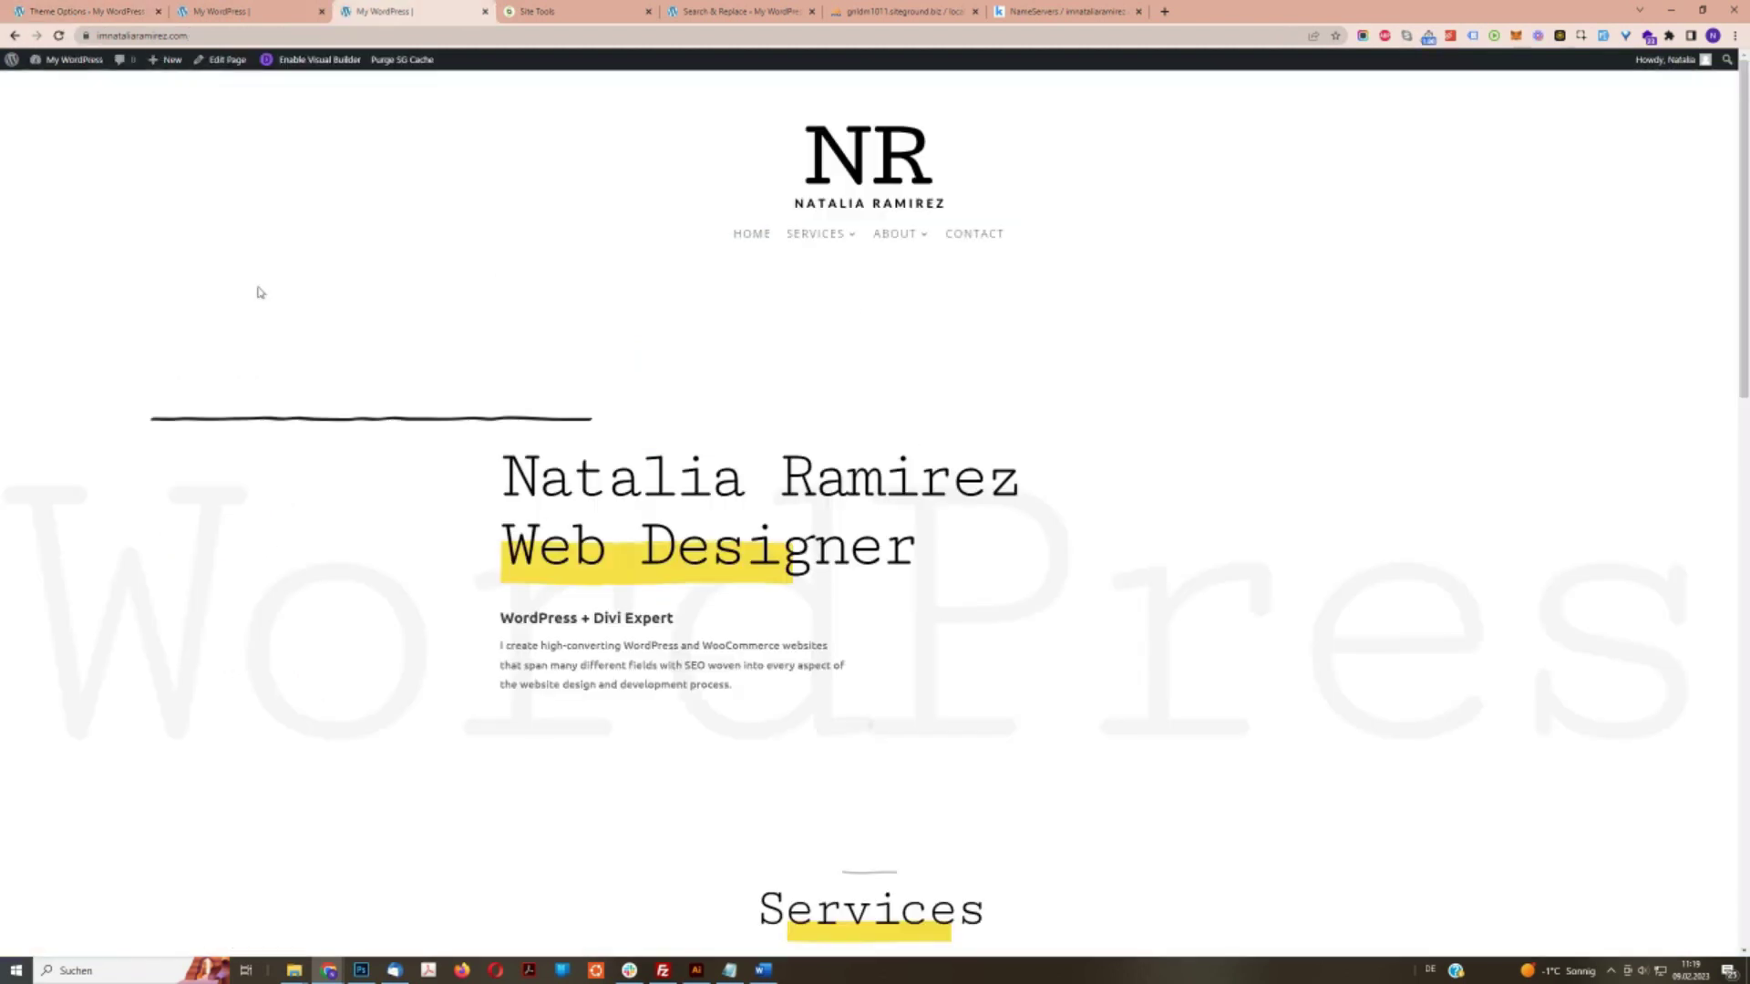
left_click(92, 11)
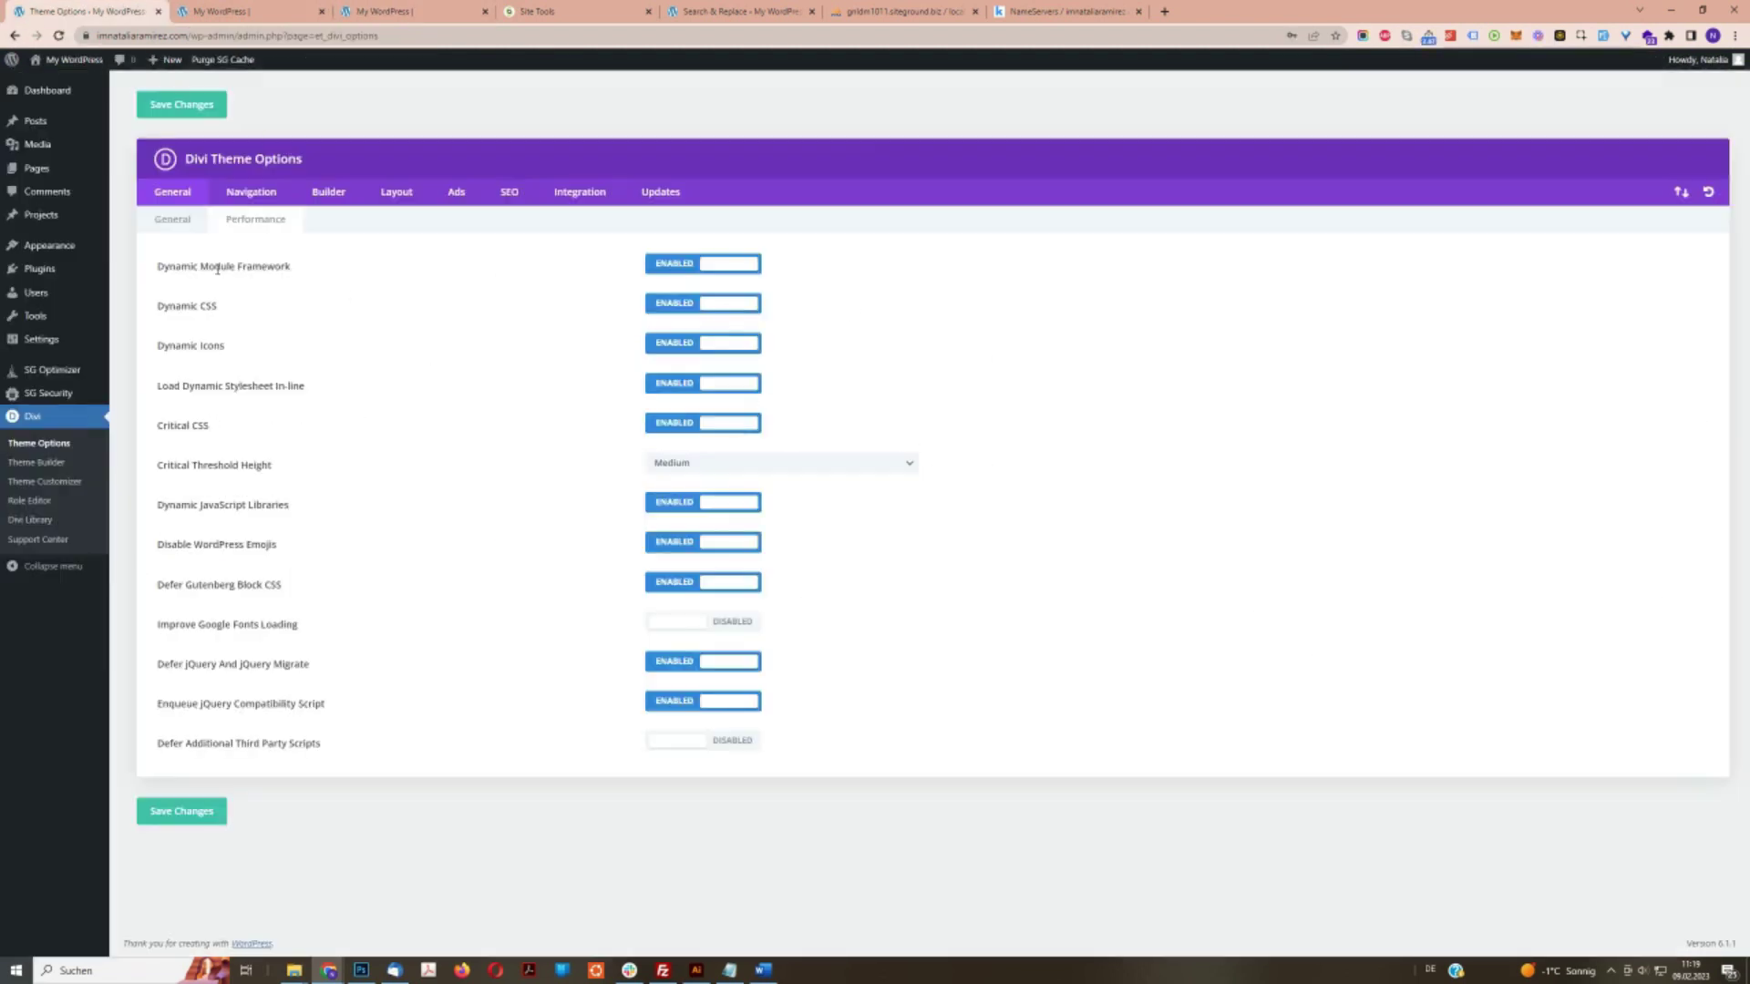
left_click(461, 11)
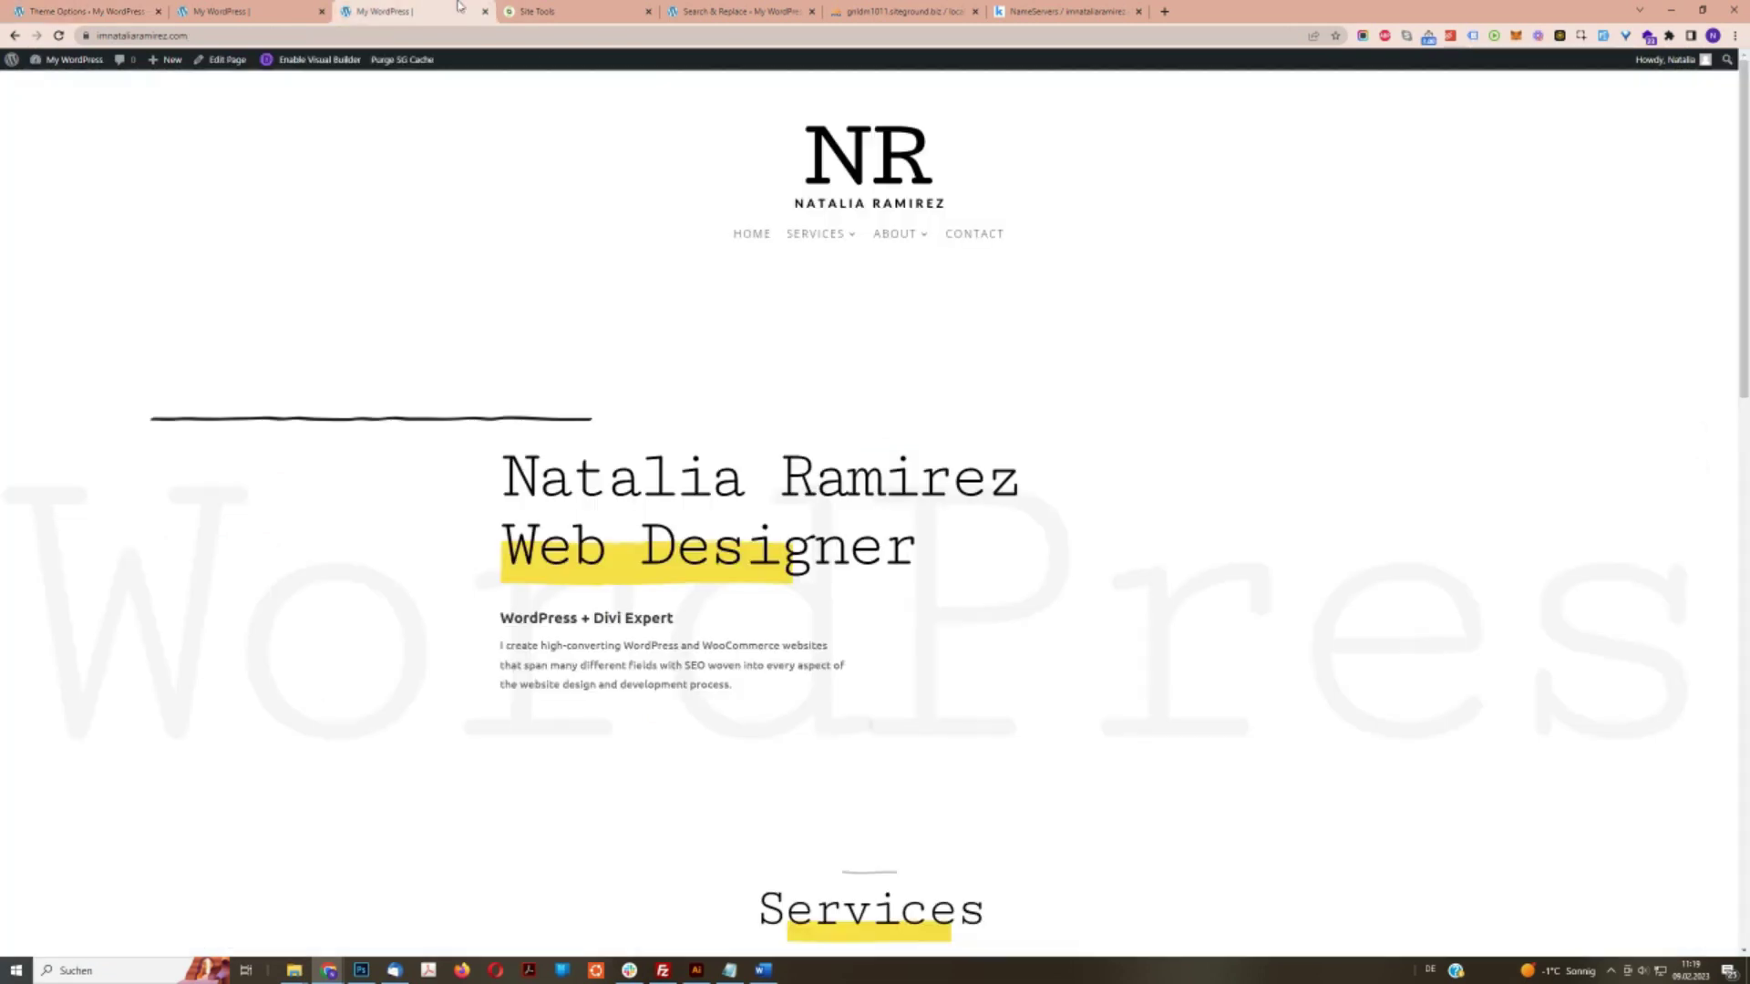